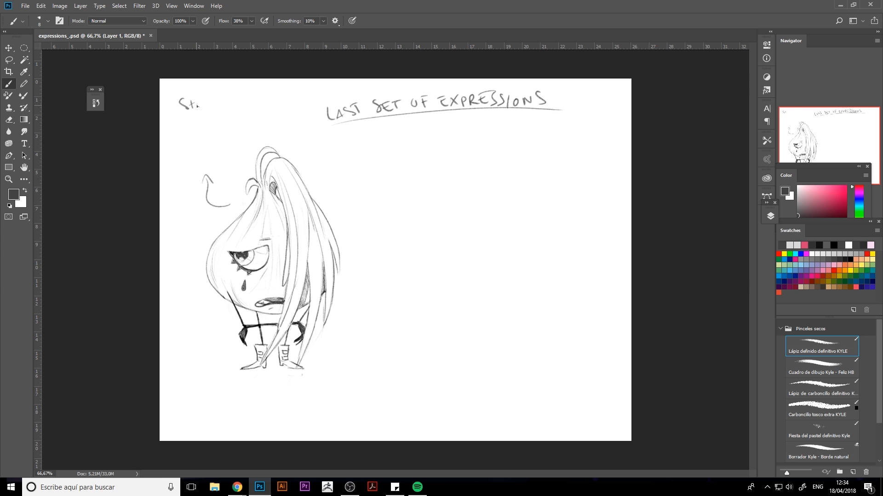
Handwrite the Structure label above the onion character and draw a teardrop with an arrow to a smaller sectioned teardrop
{"action": "mouse_move", "coordinate": [198, 121]}
{"action": "left_mouse_down"}
{"action": "mouse_move", "coordinate": [200, 149]}
{"action": "mouse_move", "coordinate": [204, 114]}
{"action": "mouse_move", "coordinate": [217, 134]}
{"action": "mouse_move", "coordinate": [193, 147]}
{"action": "mouse_move", "coordinate": [220, 139]}
{"action": "mouse_move", "coordinate": [219, 130]}
{"action": "mouse_move", "coordinate": [206, 147]}
{"action": "mouse_move", "coordinate": [245, 130]}
{"action": "left_mouse_up"}
{"action": "key", "text": "e"}
{"action": "key", "text": "b"}
{"action": "mouse_move", "coordinate": [268, 103]}
{"action": "left_mouse_down"}
{"action": "mouse_move", "coordinate": [260, 119]}
{"action": "mouse_move", "coordinate": [277, 121]}
{"action": "left_mouse_up"}
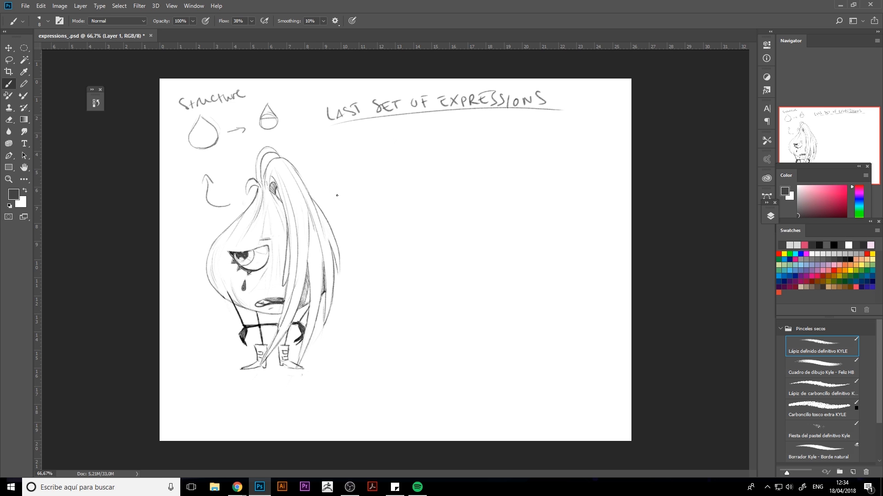
Sketch a small side-face drop with an eye and hair, labelled "side face", with an arrow to the onion character
{"action": "mouse_move", "coordinate": [352, 175]}
{"action": "left_mouse_down"}
{"action": "mouse_move", "coordinate": [328, 202]}
{"action": "mouse_move", "coordinate": [336, 200]}
{"action": "left_mouse_up"}
{"action": "left_click_drag", "start_coordinate": [368, 148], "coordinate": [373, 179]}
{"action": "mouse_move", "coordinate": [368, 158]}
{"action": "left_mouse_down"}
{"action": "mouse_move", "coordinate": [355, 197]}
{"action": "mouse_move", "coordinate": [380, 189]}
{"action": "mouse_move", "coordinate": [383, 202]}
{"action": "left_mouse_up"}
Draw a large blank half-face outline with a spiky tip beneath the title, then lasso it and adjust it with Free Transform
{"action": "mouse_move", "coordinate": [434, 135]}
{"action": "left_mouse_down"}
{"action": "mouse_move", "coordinate": [408, 209]}
{"action": "mouse_move", "coordinate": [450, 233]}
{"action": "left_mouse_up"}
{"action": "mouse_move", "coordinate": [435, 151]}
{"action": "left_mouse_down"}
{"action": "mouse_move", "coordinate": [445, 134]}
{"action": "mouse_move", "coordinate": [435, 145]}
{"action": "mouse_move", "coordinate": [459, 182]}
{"action": "mouse_move", "coordinate": [454, 231]}
{"action": "mouse_move", "coordinate": [398, 207]}
{"action": "mouse_move", "coordinate": [447, 122]}
{"action": "mouse_move", "coordinate": [491, 249]}
{"action": "left_mouse_up"}
{"action": "key", "text": "e"}
{"action": "key", "text": "l"}
{"action": "key", "text": "ctrl+t"}
{"action": "left_click_drag", "start_coordinate": [462, 214], "coordinate": [457, 216]}
{"action": "key", "text": "Return"}
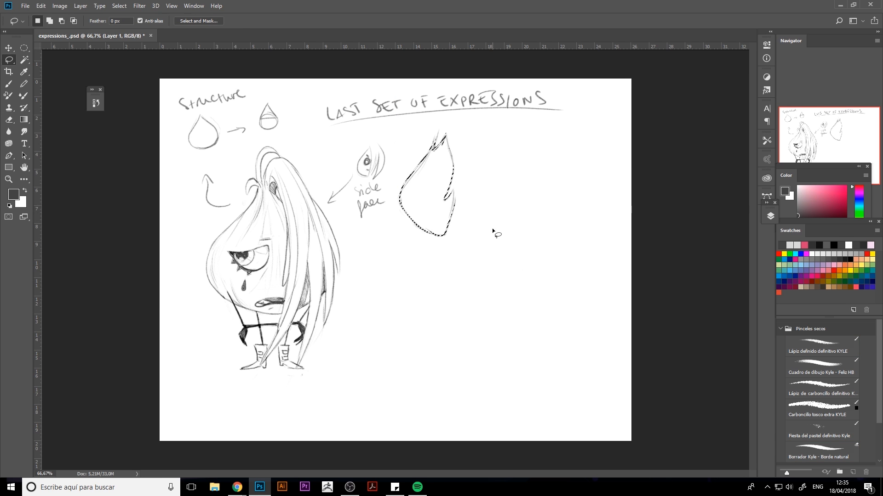
Select the blank face outline with a marquee and place a copy beside it
{"action": "key", "text": "b"}
{"action": "key", "text": "m"}
{"action": "mouse_move", "coordinate": [487, 259]}
{"action": "left_mouse_down"}
{"action": "mouse_move", "coordinate": [405, 118]}
{"action": "mouse_move", "coordinate": [393, 125]}
{"action": "left_mouse_up"}
{"action": "key", "text": "v"}
{"action": "left_click_drag", "start_coordinate": [437, 240], "coordinate": [536, 250]}
{"action": "left_click_drag", "start_coordinate": [769, 217], "coordinate": [730, 146]}
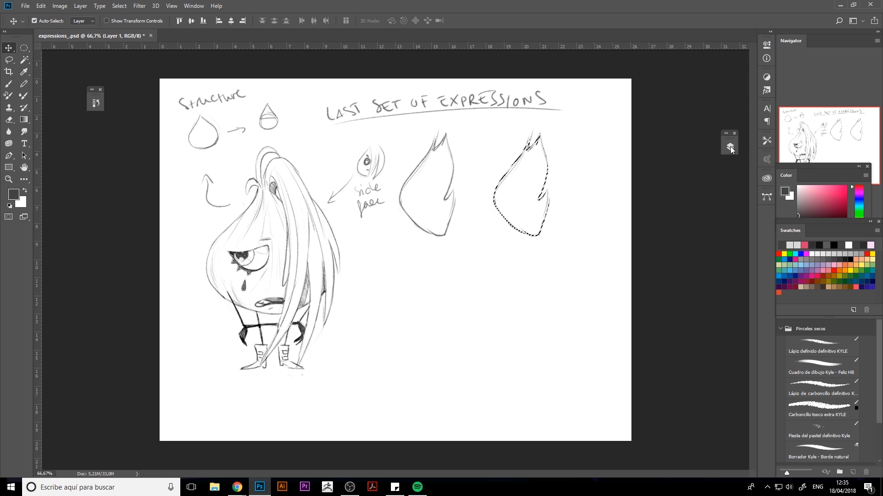
{"action": "key", "text": "ctrl+d"}
Select both blank face outlines on Layer 1 and duplicate them as a second row directly below
{"action": "left_click", "coordinate": [560, 266]}
{"action": "key", "text": "m"}
{"action": "mouse_move", "coordinate": [583, 264]}
{"action": "left_mouse_down"}
{"action": "mouse_move", "coordinate": [425, 152]}
{"action": "mouse_move", "coordinate": [392, 116]}
{"action": "left_mouse_up"}
{"action": "key", "text": "shift+m"}
{"action": "left_click", "coordinate": [8, 47]}
{"action": "left_click", "coordinate": [473, 193]}
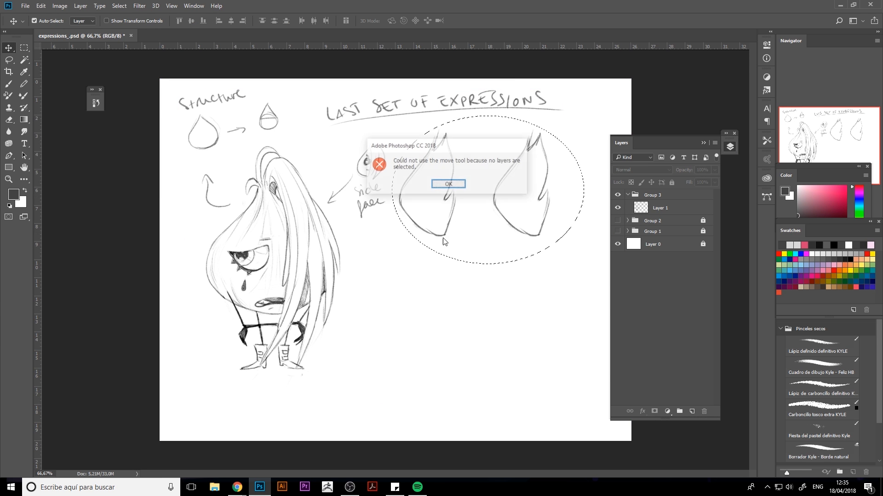
{"action": "key", "text": "Return"}
{"action": "left_click_drag", "start_coordinate": [423, 234], "coordinate": [432, 353]}
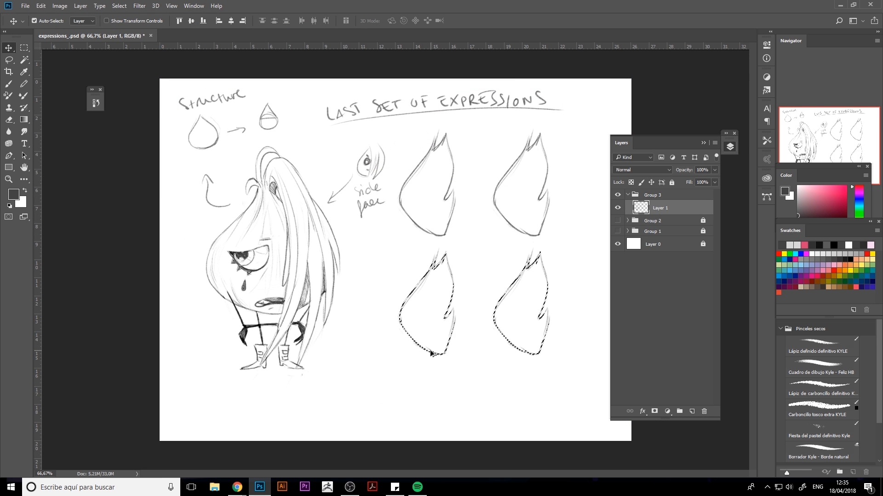
{"action": "key", "text": "ctrl+d"}
{"action": "left_click", "coordinate": [729, 146]}
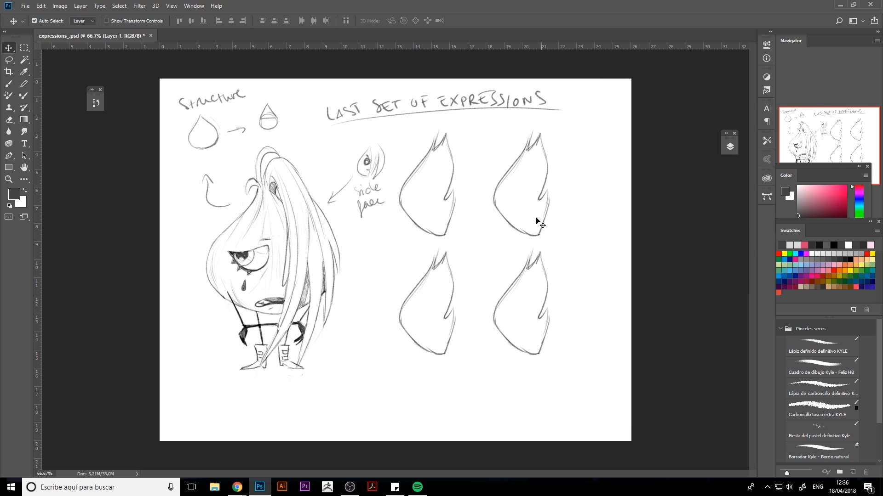
Draw a wide eye with lashes, a tear and an open mouth on the upper-left face, and label it "surprised"
{"action": "key", "text": "b"}
{"action": "mouse_move", "coordinate": [438, 172]}
{"action": "left_mouse_down"}
{"action": "mouse_move", "coordinate": [421, 192]}
{"action": "mouse_move", "coordinate": [433, 206]}
{"action": "mouse_move", "coordinate": [446, 199]}
{"action": "mouse_move", "coordinate": [439, 211]}
{"action": "mouse_move", "coordinate": [421, 199]}
{"action": "mouse_move", "coordinate": [415, 208]}
{"action": "mouse_move", "coordinate": [424, 205]}
{"action": "mouse_move", "coordinate": [411, 194]}
{"action": "mouse_move", "coordinate": [422, 185]}
{"action": "mouse_move", "coordinate": [419, 205]}
{"action": "mouse_move", "coordinate": [445, 217]}
{"action": "left_mouse_up"}
{"action": "key", "text": "bracketleft"}
{"action": "key", "text": "bracketleft"}
{"action": "key", "text": "bracketleft"}
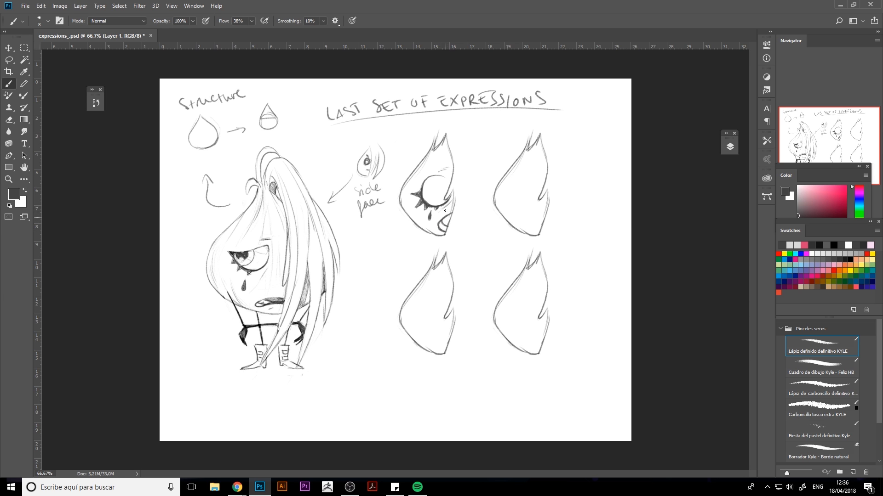
{"action": "mouse_move", "coordinate": [439, 182]}
{"action": "left_mouse_down"}
{"action": "mouse_move", "coordinate": [444, 223]}
{"action": "mouse_move", "coordinate": [449, 216]}
{"action": "left_mouse_up"}
{"action": "key", "text": "ctrl+z"}
{"action": "left_click_drag", "start_coordinate": [416, 173], "coordinate": [422, 191]}
{"action": "left_click_drag", "start_coordinate": [456, 224], "coordinate": [480, 154]}
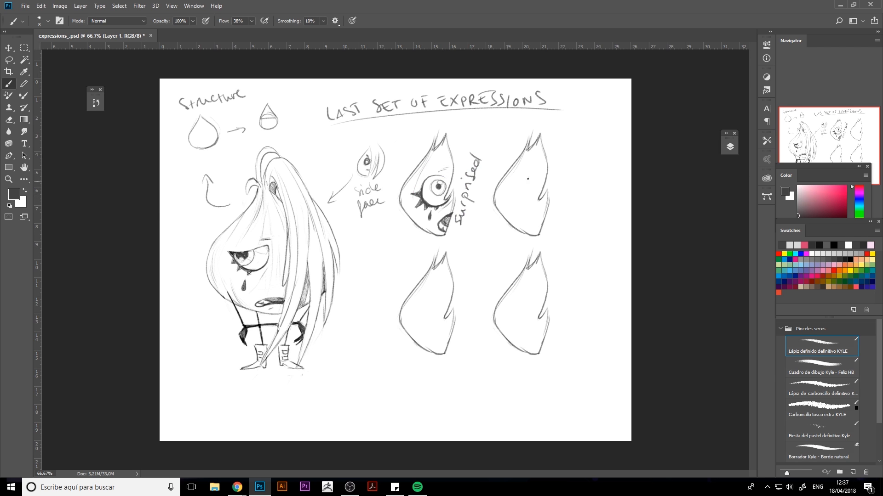
Draw a half-closed eye, blush lines and a small mouth on the upper-right face, and label it "in love"
{"action": "mouse_move", "coordinate": [526, 187]}
{"action": "left_mouse_down"}
{"action": "mouse_move", "coordinate": [534, 188]}
{"action": "mouse_move", "coordinate": [513, 196]}
{"action": "mouse_move", "coordinate": [531, 211]}
{"action": "mouse_move", "coordinate": [546, 196]}
{"action": "mouse_move", "coordinate": [513, 199]}
{"action": "mouse_move", "coordinate": [533, 211]}
{"action": "mouse_move", "coordinate": [548, 193]}
{"action": "mouse_move", "coordinate": [516, 200]}
{"action": "mouse_move", "coordinate": [545, 198]}
{"action": "mouse_move", "coordinate": [524, 201]}
{"action": "mouse_move", "coordinate": [541, 196]}
{"action": "mouse_move", "coordinate": [539, 189]}
{"action": "mouse_move", "coordinate": [520, 220]}
{"action": "mouse_move", "coordinate": [528, 222]}
{"action": "left_mouse_up"}
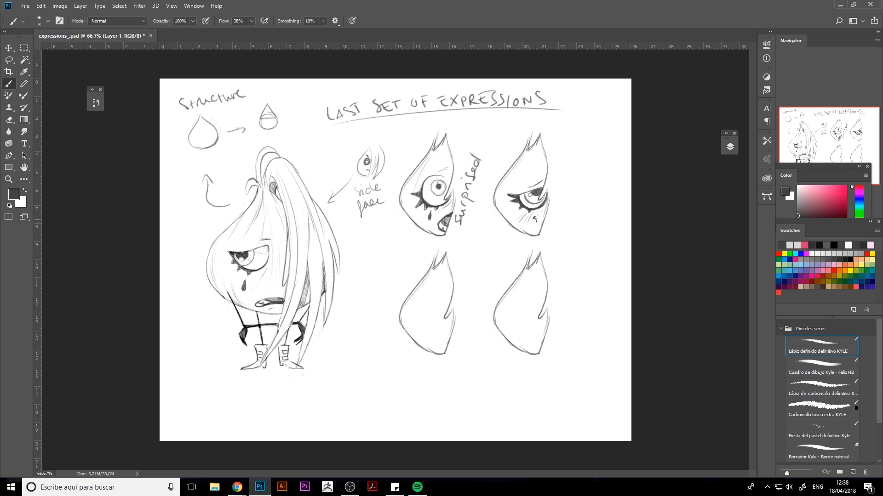
{"action": "mouse_move", "coordinate": [541, 223]}
{"action": "left_mouse_down"}
{"action": "mouse_move", "coordinate": [533, 214]}
{"action": "mouse_move", "coordinate": [567, 202]}
{"action": "left_mouse_up"}
{"action": "left_click_drag", "start_coordinate": [559, 197], "coordinate": [572, 170]}
Draw a frowning eye with lashes and a bared-teeth mouth on the lower-left face, and label it "ANGRY"
{"action": "mouse_move", "coordinate": [434, 299]}
{"action": "left_mouse_down"}
{"action": "mouse_move", "coordinate": [425, 322]}
{"action": "mouse_move", "coordinate": [446, 329]}
{"action": "mouse_move", "coordinate": [430, 326]}
{"action": "mouse_move", "coordinate": [423, 313]}
{"action": "mouse_move", "coordinate": [442, 287]}
{"action": "mouse_move", "coordinate": [451, 335]}
{"action": "mouse_move", "coordinate": [435, 348]}
{"action": "mouse_move", "coordinate": [448, 344]}
{"action": "mouse_move", "coordinate": [430, 338]}
{"action": "mouse_move", "coordinate": [444, 309]}
{"action": "mouse_move", "coordinate": [418, 315]}
{"action": "left_mouse_up"}
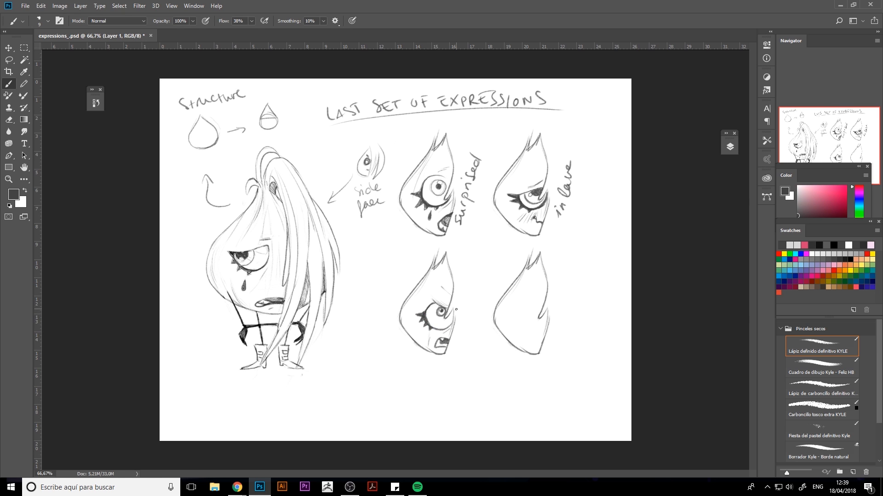
{"action": "mouse_move", "coordinate": [429, 314]}
{"action": "left_mouse_down"}
{"action": "mouse_move", "coordinate": [440, 307]}
{"action": "mouse_move", "coordinate": [452, 328]}
{"action": "left_mouse_up"}
{"action": "left_click_drag", "start_coordinate": [425, 296], "coordinate": [435, 301]}
{"action": "mouse_move", "coordinate": [456, 352]}
{"action": "left_mouse_down"}
{"action": "mouse_move", "coordinate": [481, 292]}
{"action": "mouse_move", "coordinate": [542, 291]}
{"action": "mouse_move", "coordinate": [530, 290]}
{"action": "left_mouse_up"}
Label the lower-right face "HAPPY" and draw its relaxed, half-lidded eye with lashes and a brow
{"action": "mouse_move", "coordinate": [554, 341]}
{"action": "left_mouse_down"}
{"action": "mouse_move", "coordinate": [567, 302]}
{"action": "mouse_move", "coordinate": [509, 312]}
{"action": "mouse_move", "coordinate": [525, 325]}
{"action": "mouse_move", "coordinate": [545, 316]}
{"action": "mouse_move", "coordinate": [529, 326]}
{"action": "left_mouse_up"}
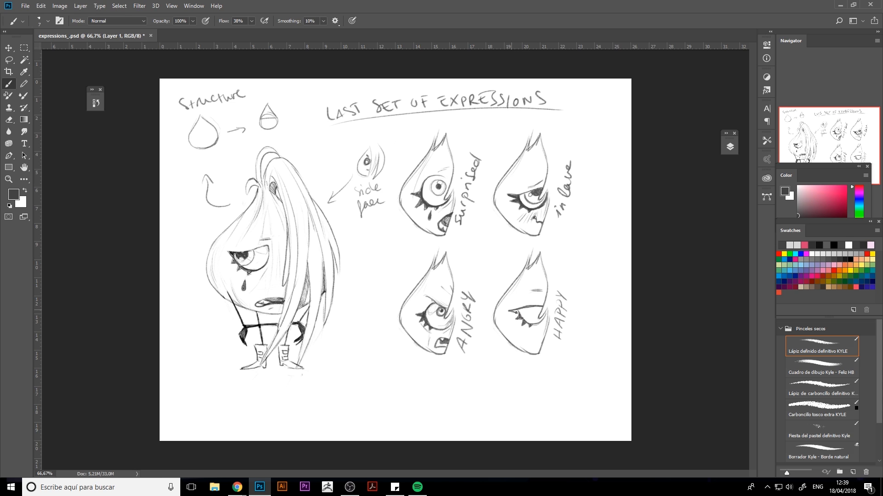
{"action": "mouse_move", "coordinate": [531, 326]}
{"action": "left_mouse_down"}
{"action": "mouse_move", "coordinate": [542, 321]}
{"action": "mouse_move", "coordinate": [522, 306]}
{"action": "left_mouse_up"}
Add tears under the eyes of the in-love, angry and happy faces, and a boxed "Half face" note with a curved arrow
{"action": "left_click_drag", "start_coordinate": [522, 214], "coordinate": [520, 221]}
{"action": "left_click_drag", "start_coordinate": [425, 332], "coordinate": [427, 339]}
{"action": "left_click_drag", "start_coordinate": [529, 329], "coordinate": [527, 339]}
{"action": "mouse_move", "coordinate": [569, 236]}
{"action": "left_mouse_down"}
{"action": "mouse_move", "coordinate": [591, 228]}
{"action": "mouse_move", "coordinate": [584, 269]}
{"action": "mouse_move", "coordinate": [599, 209]}
{"action": "mouse_move", "coordinate": [582, 171]}
{"action": "left_mouse_up"}
Sketch a small onion body with long hair strands between the main character and the lower faces
{"action": "mouse_move", "coordinate": [371, 348]}
{"action": "left_mouse_down"}
{"action": "mouse_move", "coordinate": [348, 369]}
{"action": "mouse_move", "coordinate": [388, 392]}
{"action": "mouse_move", "coordinate": [393, 386]}
{"action": "mouse_move", "coordinate": [349, 387]}
{"action": "mouse_move", "coordinate": [370, 326]}
{"action": "mouse_move", "coordinate": [391, 325]}
{"action": "mouse_move", "coordinate": [377, 406]}
{"action": "mouse_move", "coordinate": [391, 363]}
{"action": "mouse_move", "coordinate": [385, 341]}
{"action": "mouse_move", "coordinate": [391, 352]}
{"action": "mouse_move", "coordinate": [370, 341]}
{"action": "left_mouse_up"}
{"action": "mouse_move", "coordinate": [348, 370]}
{"action": "left_mouse_down"}
{"action": "mouse_move", "coordinate": [368, 399]}
{"action": "mouse_move", "coordinate": [348, 387]}
{"action": "left_mouse_up"}
{"action": "key", "text": "e"}
{"action": "key", "text": "b"}
{"action": "mouse_move", "coordinate": [363, 353]}
{"action": "left_mouse_down"}
{"action": "mouse_move", "coordinate": [346, 384]}
{"action": "mouse_move", "coordinate": [382, 393]}
{"action": "left_mouse_up"}
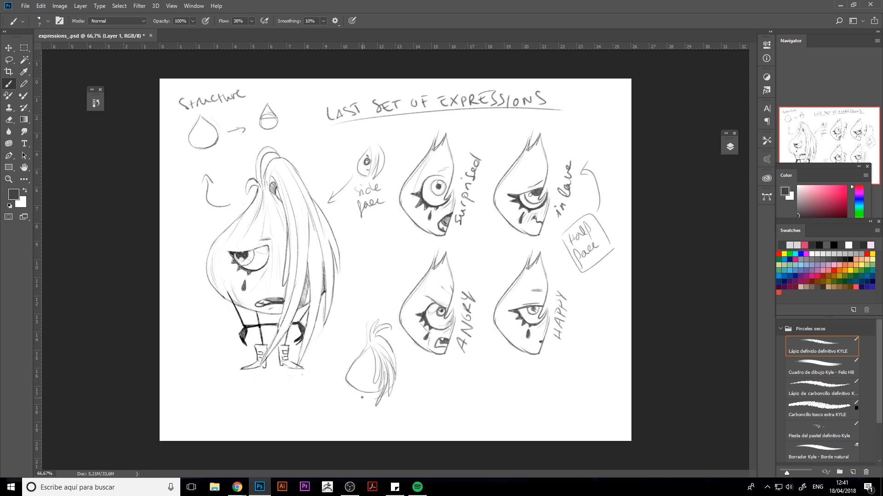
Give the small onion doodle an angry crossed-eye face, legs and an outstretched arm holding its eyeball
{"action": "mouse_move", "coordinate": [357, 392]}
{"action": "left_mouse_down"}
{"action": "mouse_move", "coordinate": [365, 414]}
{"action": "mouse_move", "coordinate": [385, 410]}
{"action": "mouse_move", "coordinate": [316, 365]}
{"action": "mouse_move", "coordinate": [371, 377]}
{"action": "mouse_move", "coordinate": [361, 369]}
{"action": "left_mouse_up"}
{"action": "key", "text": "ctrl+z"}
{"action": "left_click_drag", "start_coordinate": [346, 364], "coordinate": [360, 382]}
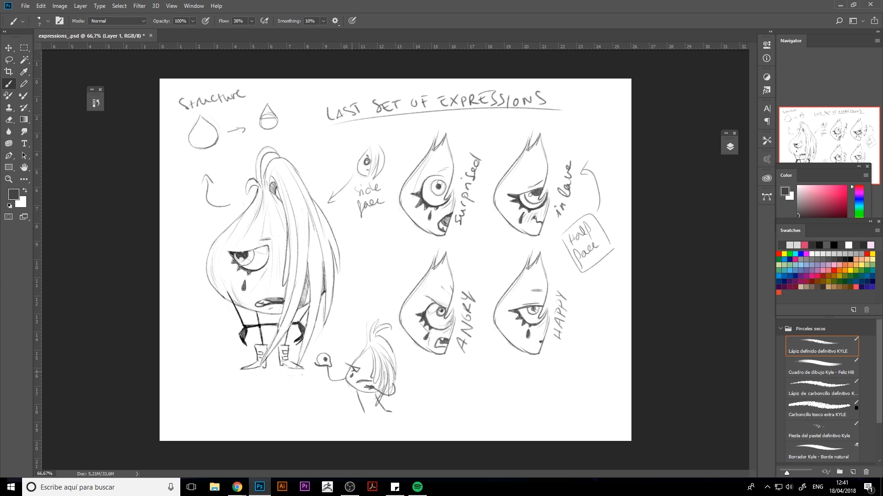
{"action": "mouse_move", "coordinate": [357, 416]}
{"action": "left_mouse_down"}
{"action": "mouse_move", "coordinate": [363, 406]}
{"action": "mouse_move", "coordinate": [387, 410]}
{"action": "left_mouse_up"}
{"action": "left_click_drag", "start_coordinate": [367, 348], "coordinate": [371, 369]}
{"action": "left_click_drag", "start_coordinate": [367, 330], "coordinate": [368, 350]}
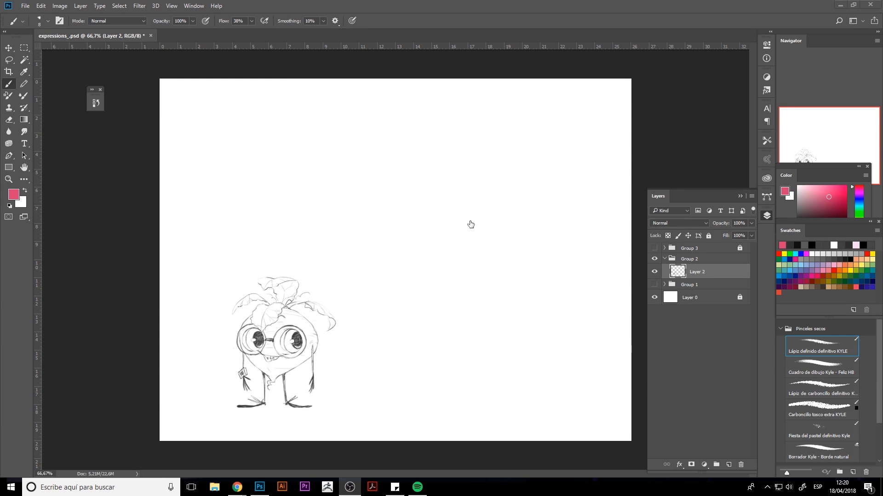
Enlarge the turnip character on Layer 2 to about 163% and shift it slightly left
{"action": "key", "text": "ctrl+t"}
{"action": "left_click_drag", "start_coordinate": [338, 272], "coordinate": [404, 190]}
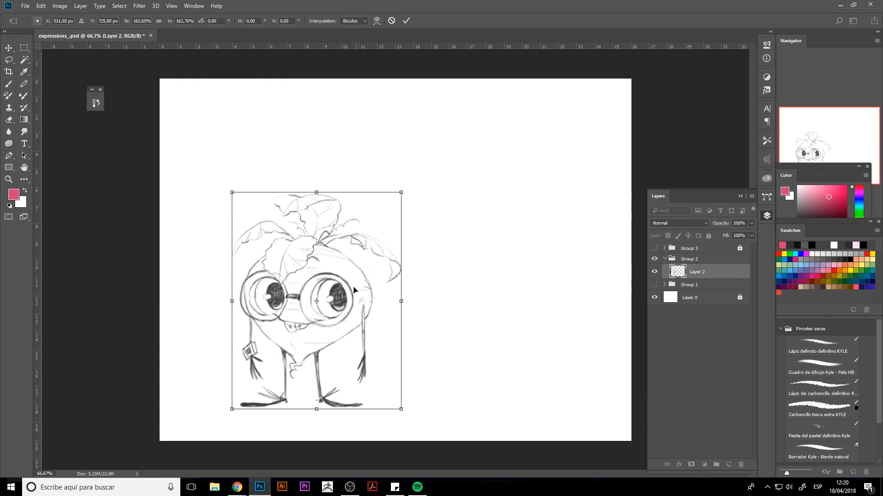
{"action": "left_click_drag", "start_coordinate": [366, 279], "coordinate": [337, 279]}
{"action": "key", "text": "Return"}
Handwrite the title "EXPRESSIONS SET 2" in pink across the top of the page and underline it
{"action": "mouse_move", "coordinate": [367, 109]}
{"action": "left_mouse_down"}
{"action": "mouse_move", "coordinate": [378, 128]}
{"action": "mouse_move", "coordinate": [392, 128]}
{"action": "mouse_move", "coordinate": [398, 113]}
{"action": "left_mouse_up"}
{"action": "left_click_drag", "start_coordinate": [401, 120], "coordinate": [411, 119]}
{"action": "left_click_drag", "start_coordinate": [420, 119], "coordinate": [431, 106]}
{"action": "mouse_move", "coordinate": [514, 89]}
{"action": "left_mouse_down"}
{"action": "mouse_move", "coordinate": [508, 108]}
{"action": "mouse_move", "coordinate": [523, 120]}
{"action": "left_mouse_up"}
{"action": "left_click_drag", "start_coordinate": [566, 100], "coordinate": [578, 114]}
{"action": "left_click_drag", "start_coordinate": [388, 141], "coordinate": [608, 119]}
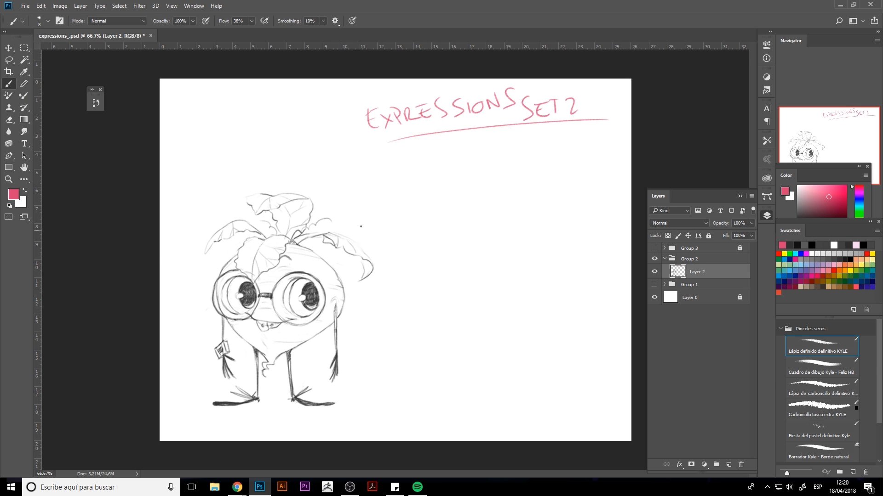
Draw an arrow above the turnip, write "structure", and sketch its basic shape as a circle with a pointed base
{"action": "left_click_drag", "start_coordinate": [268, 179], "coordinate": [270, 156]}
{"action": "left_click_drag", "start_coordinate": [193, 105], "coordinate": [188, 118]}
{"action": "left_click_drag", "start_coordinate": [196, 113], "coordinate": [234, 107]}
{"action": "mouse_move", "coordinate": [235, 98]}
{"action": "left_mouse_down"}
{"action": "mouse_move", "coordinate": [246, 105]}
{"action": "mouse_move", "coordinate": [256, 95]}
{"action": "left_mouse_up"}
{"action": "mouse_move", "coordinate": [259, 100]}
{"action": "left_mouse_down"}
{"action": "mouse_move", "coordinate": [271, 98]}
{"action": "mouse_move", "coordinate": [304, 139]}
{"action": "mouse_move", "coordinate": [295, 147]}
{"action": "left_mouse_up"}
{"action": "left_click_drag", "start_coordinate": [340, 121], "coordinate": [313, 152]}
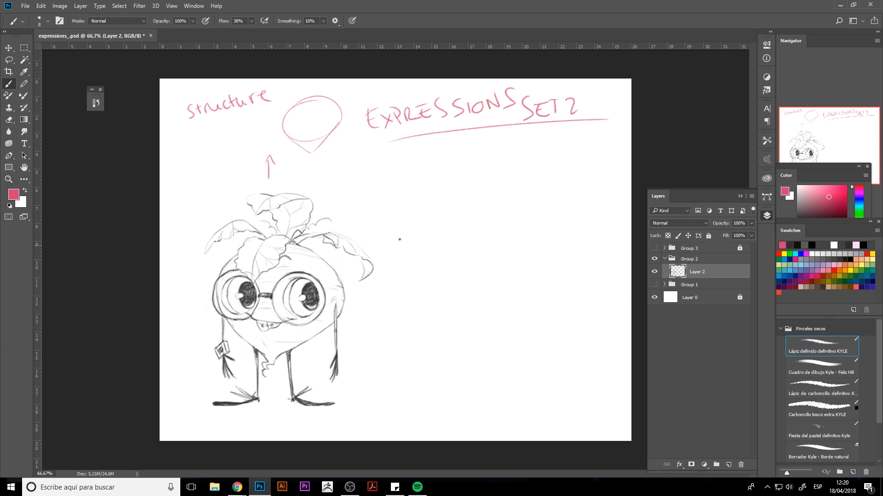
Make a circular selection beneath the title and fill it with light grey
{"action": "key", "text": "m"}
{"action": "key", "text": "shift+m"}
{"action": "left_click_drag", "start_coordinate": [395, 164], "coordinate": [490, 259]}
{"action": "left_click_drag", "start_coordinate": [824, 198], "coordinate": [777, 192]}
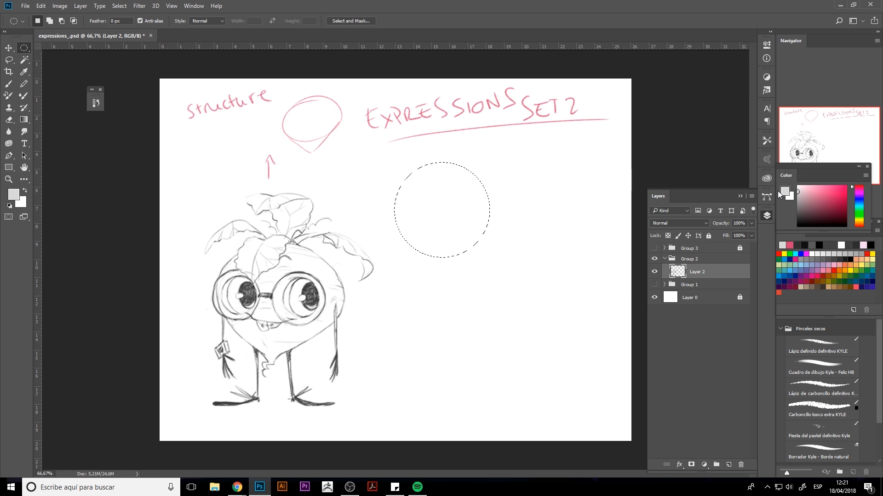
{"action": "key", "text": "alt+BackSpace"}
Cut the grey circle onto a new layer, then scale it down slightly toward its upper left
{"action": "key", "text": "ctrl+x"}
{"action": "left_click", "coordinate": [728, 464]}
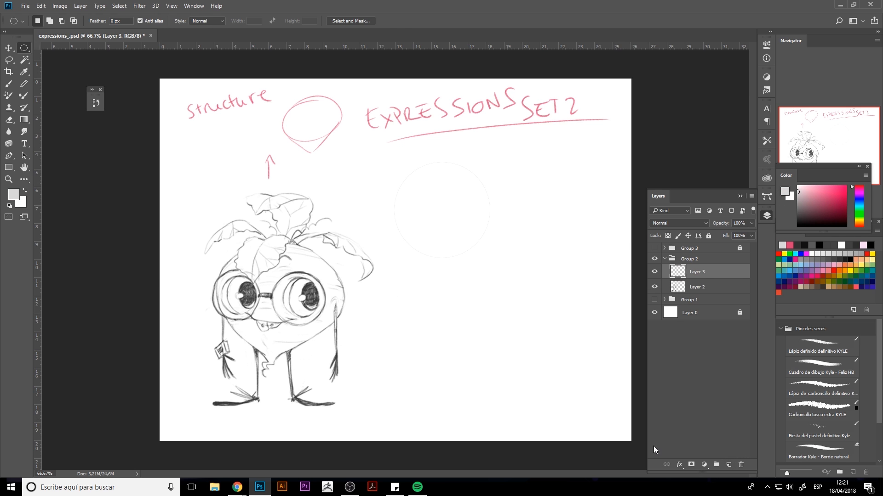
{"action": "key", "text": "ctrl+shift+v"}
{"action": "key", "text": "ctrl+t"}
{"action": "mouse_move", "coordinate": [454, 244]}
{"action": "left_mouse_down"}
{"action": "mouse_move", "coordinate": [426, 232]}
{"action": "mouse_move", "coordinate": [435, 218]}
{"action": "mouse_move", "coordinate": [425, 219]}
{"action": "mouse_move", "coordinate": [467, 234]}
{"action": "left_mouse_up"}
{"action": "key", "text": "Return"}
Erase the faint leftover circle outline from Layer 2 using an enlarged Borrador Kyle eraser
{"action": "left_click", "coordinate": [717, 287]}
{"action": "left_click", "coordinate": [818, 453]}
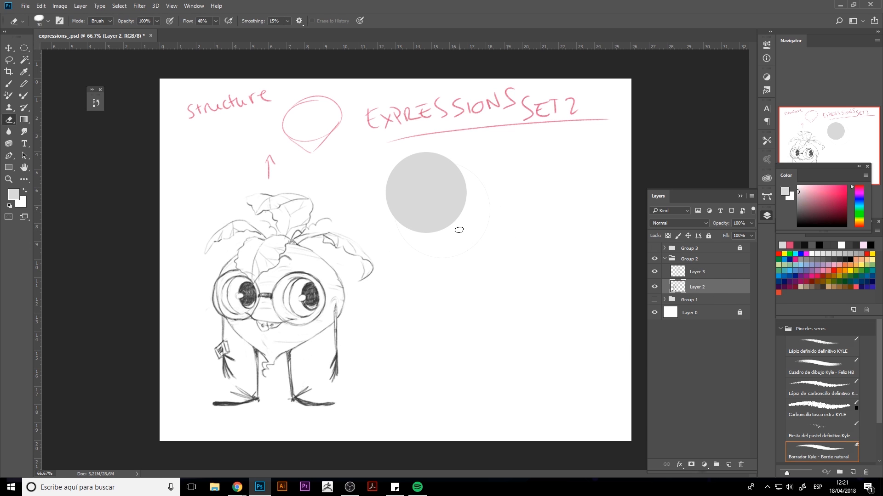
{"action": "key", "text": "]"}
{"action": "key", "text": "]"}
{"action": "key", "text": "]"}
{"action": "key", "text": "]"}
{"action": "key", "text": "]"}
{"action": "key", "text": "]"}
{"action": "key", "text": "]"}
{"action": "key", "text": "]"}
{"action": "mouse_move", "coordinate": [473, 203]}
{"action": "left_mouse_down"}
{"action": "mouse_move", "coordinate": [390, 211]}
{"action": "mouse_move", "coordinate": [475, 209]}
{"action": "mouse_move", "coordinate": [424, 201]}
{"action": "mouse_move", "coordinate": [506, 204]}
{"action": "left_mouse_up"}
{"action": "key", "text": "b"}
Duplicate the grey circle beside the original, and undo the extra downward drag
{"action": "left_click", "coordinate": [689, 272]}
{"action": "key", "text": "v"}
{"action": "left_click_drag", "start_coordinate": [529, 256], "coordinate": [452, 215]}
{"action": "left_click_drag", "start_coordinate": [517, 193], "coordinate": [517, 259]}
{"action": "key", "text": "ctrl+z"}
Duplicate both grey circles and move the copies straight down to form a second row
{"action": "left_click", "coordinate": [699, 288]}
{"action": "left_click", "coordinate": [694, 276], "text": "shift"}
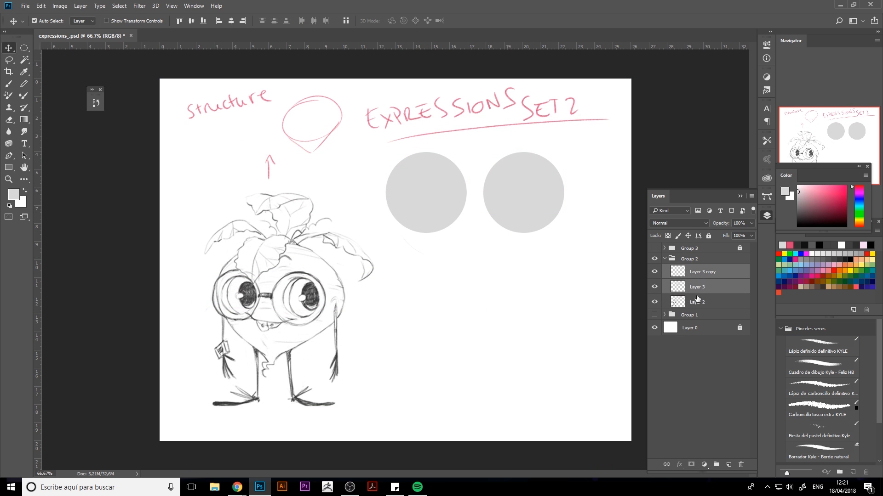
{"action": "key", "text": "ctrl+t"}
{"action": "key", "text": "Escape"}
{"action": "key", "text": "ctrl+j"}
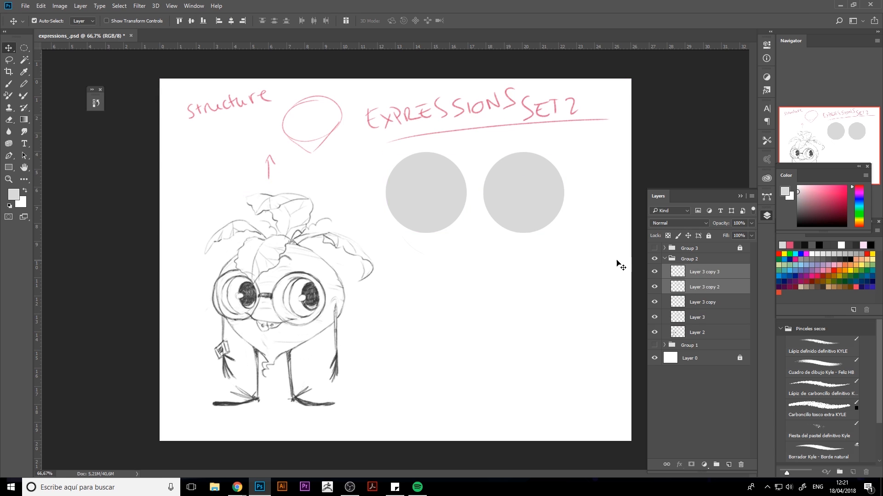
{"action": "key", "text": "ctrl+e"}
{"action": "left_click", "coordinate": [695, 288], "text": "shift"}
{"action": "key", "text": "ctrl+e"}
{"action": "key", "text": "ctrl+z"}
{"action": "left_click_drag", "start_coordinate": [549, 219], "coordinate": [548, 305]}
Check Layer 3 by toggling its visibility, then merge the circle copies into the single layer Layer 3 copy 4
{"action": "left_click", "coordinate": [654, 332]}
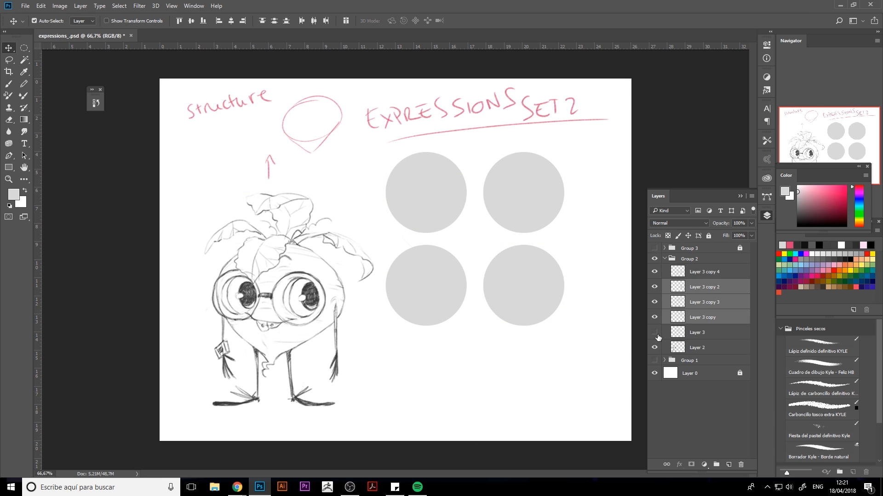
{"action": "left_click", "coordinate": [655, 333]}
{"action": "key", "text": "ctrl+e"}
{"action": "left_click", "coordinate": [691, 274], "text": "shift"}
{"action": "key", "text": "ctrl+e"}
{"action": "left_click", "coordinate": [655, 273]}
{"action": "left_click", "coordinate": [655, 273]}
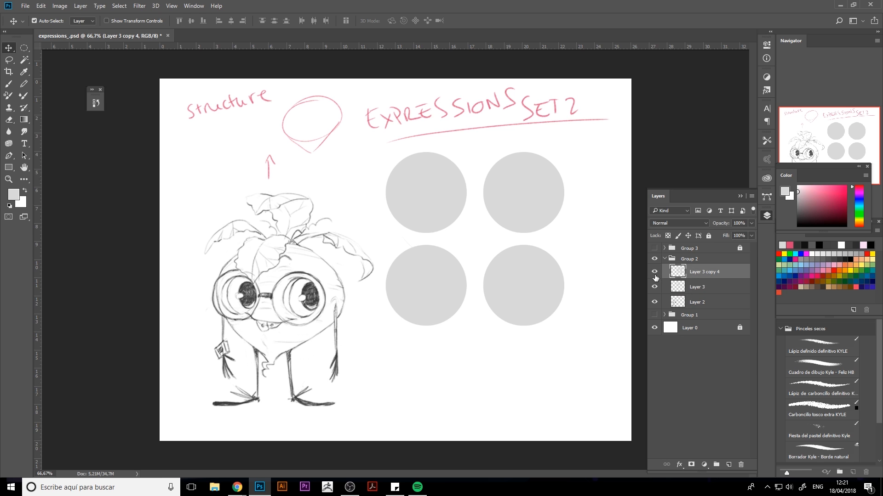
Remove the redundant Layer 3 and check the merged circle layer by toggling its visibility
{"action": "left_click", "coordinate": [692, 288]}
{"action": "key", "text": "ctrl+e"}
{"action": "left_click", "coordinate": [654, 273]}
{"action": "left_click", "coordinate": [655, 273]}
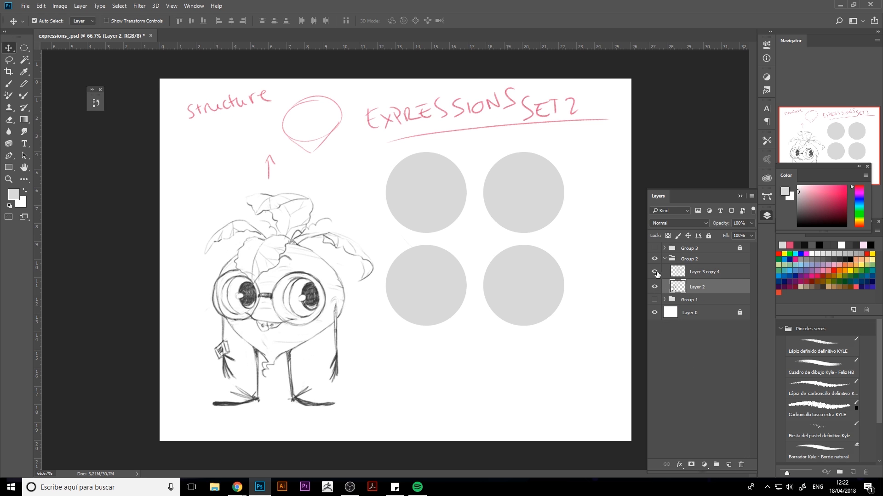
Shift the four merged grey circles slightly to the right with Free Transform
{"action": "left_click", "coordinate": [691, 272]}
{"action": "key", "text": "ctrl+t"}
{"action": "left_click_drag", "start_coordinate": [521, 225], "coordinate": [536, 225]}
{"action": "key", "text": "Return"}
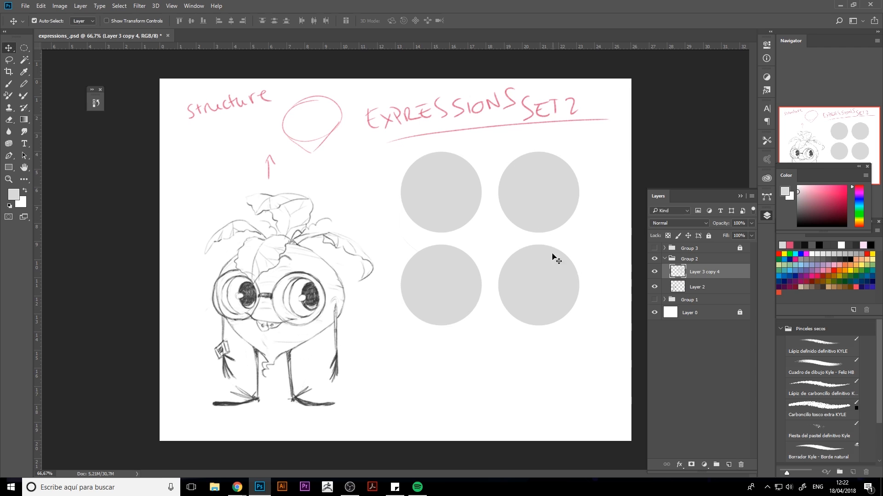
{"action": "left_click", "coordinate": [654, 273]}
{"action": "left_click", "coordinate": [654, 273]}
Load the four circles as a selection and draw brows, round eyes and an open mouth in dark grey on the upper-left one
{"action": "key", "text": "b"}
{"action": "left_click", "coordinate": [797, 214]}
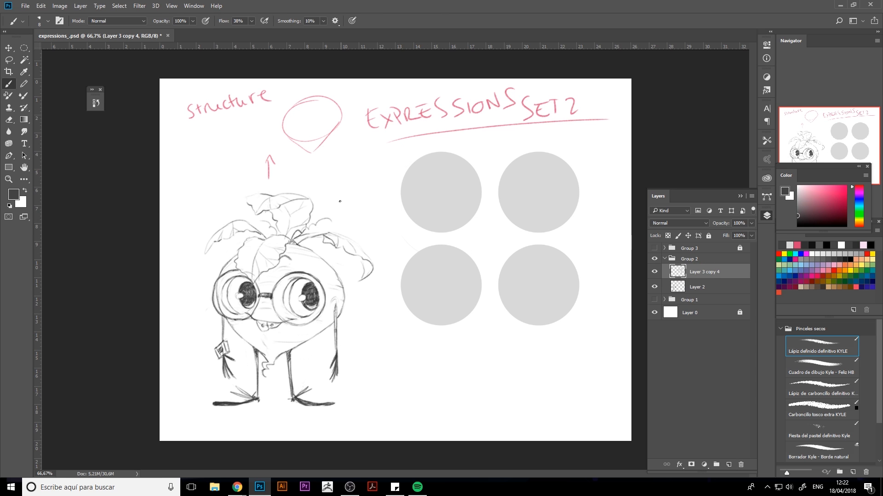
{"action": "left_click", "coordinate": [674, 272], "text": "ctrl"}
{"action": "left_click_drag", "start_coordinate": [415, 169], "coordinate": [426, 167]}
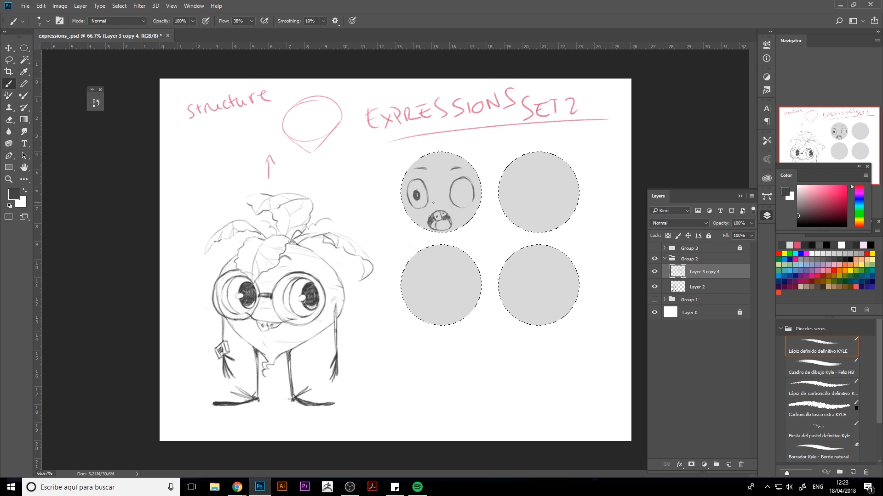
Erase the first face's left pupil, repaint it light grey, and redraw both eyes with small dark grey pupils
{"action": "key", "text": "e"}
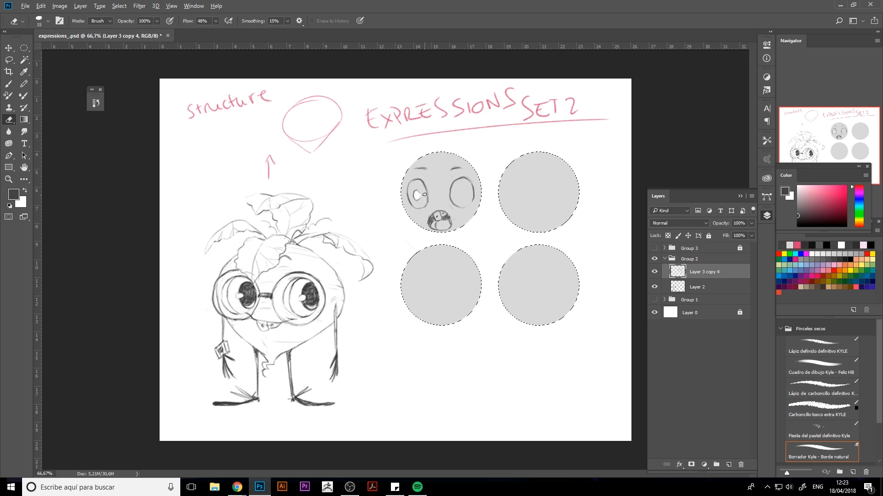
{"action": "key", "text": "b"}
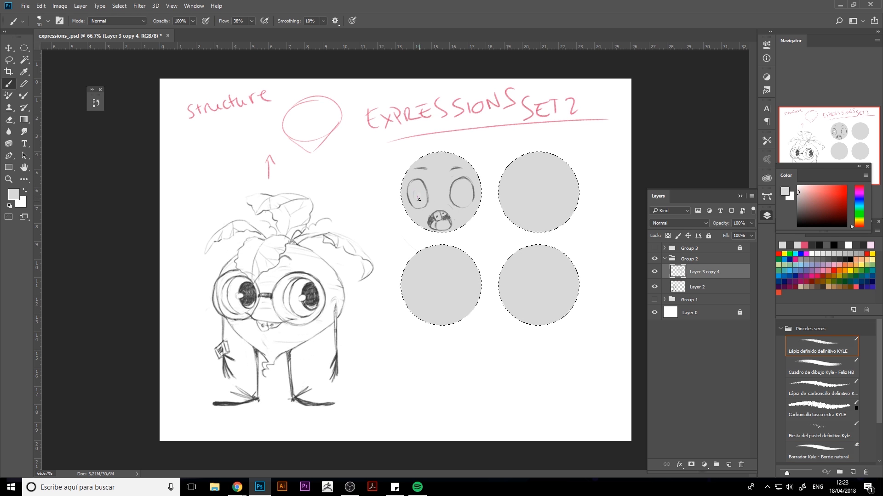
{"action": "key", "text": "d"}
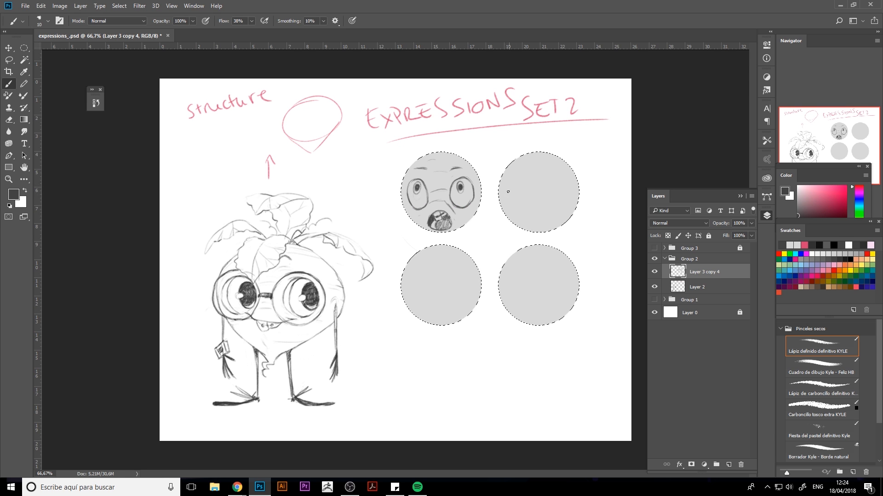
Draw an in-love face on the upper-right circle with droopy lidded eyes, a toothy smile, raised brows and blush lines
{"action": "left_click_drag", "start_coordinate": [514, 172], "coordinate": [514, 204]}
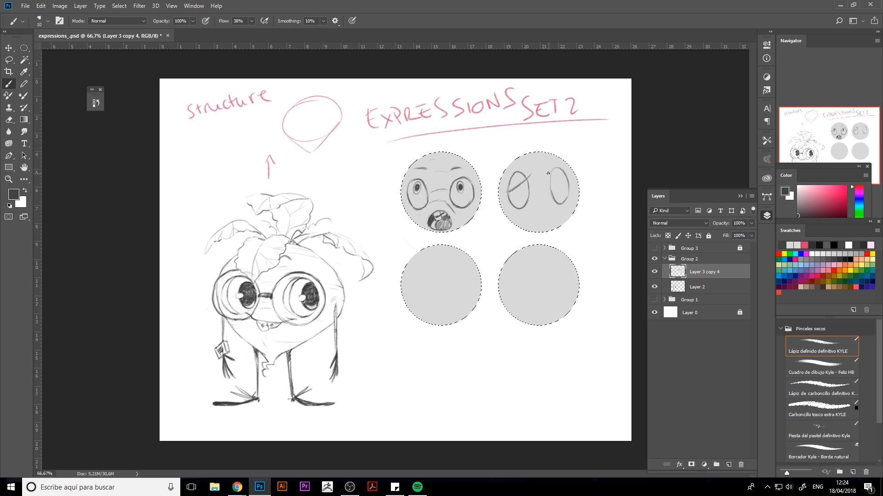
{"action": "left_click_drag", "start_coordinate": [550, 174], "coordinate": [569, 184]}
{"action": "left_click_drag", "start_coordinate": [514, 185], "coordinate": [521, 185]}
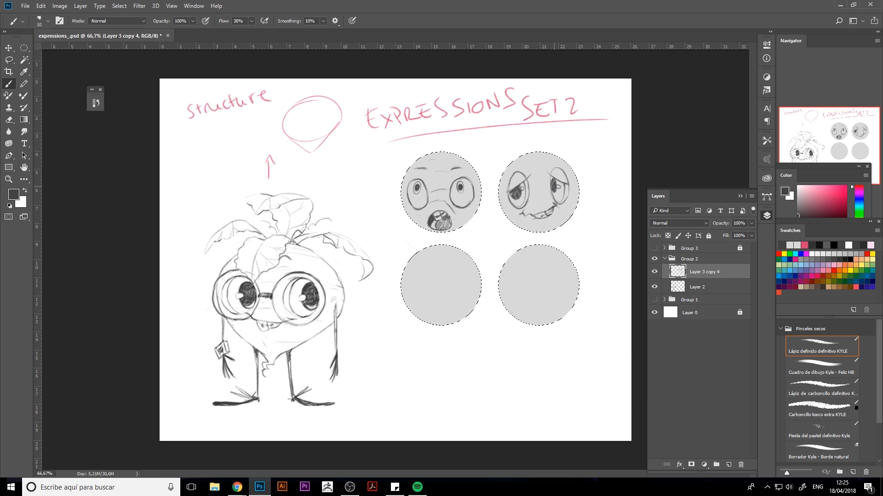
{"action": "left_click_drag", "start_coordinate": [547, 158], "coordinate": [509, 175]}
Draw an angry face on the lower-left circle with slanted brows, glaring shaded eyes, a crooked toothy mouth and forehead wrinkles
{"action": "left_click_drag", "start_coordinate": [406, 278], "coordinate": [426, 292]}
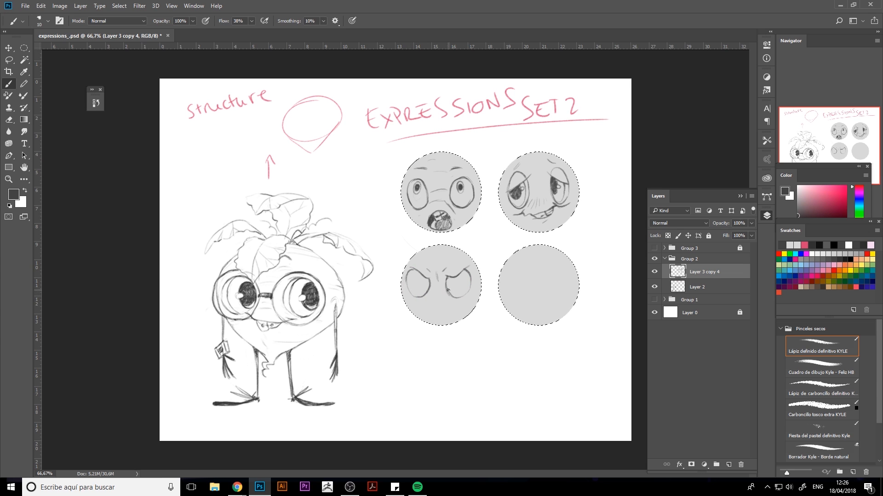
{"action": "left_click", "coordinate": [462, 281], "text": "alt"}
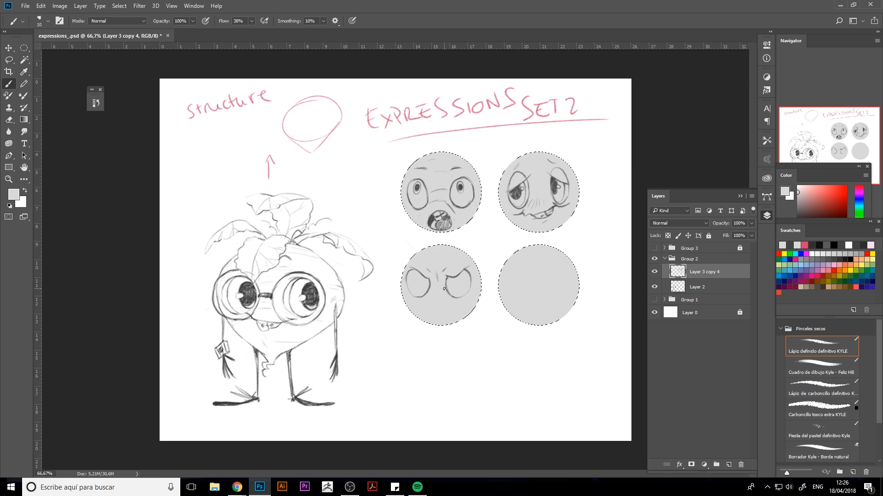
{"action": "left_click", "coordinate": [415, 280], "text": "alt"}
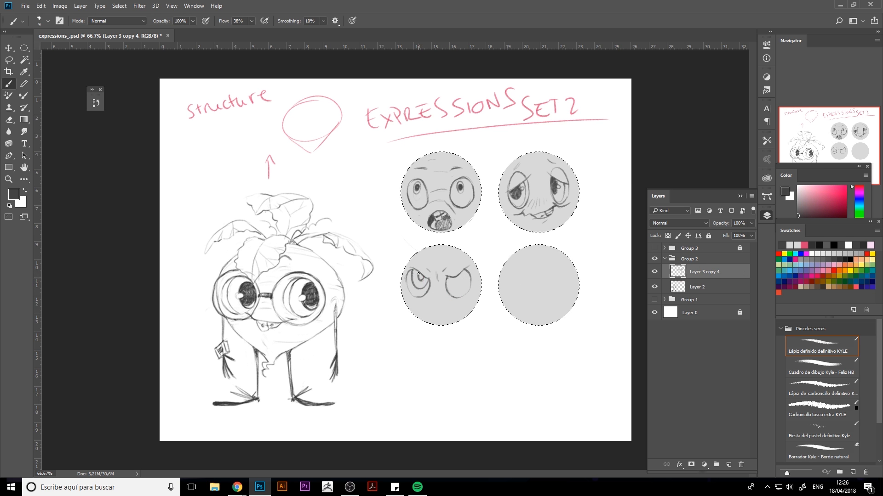
{"action": "left_click_drag", "start_coordinate": [419, 274], "coordinate": [420, 276]}
{"action": "left_click_drag", "start_coordinate": [446, 303], "coordinate": [439, 313]}
{"action": "left_click_drag", "start_coordinate": [461, 281], "coordinate": [444, 305]}
{"action": "left_click_drag", "start_coordinate": [430, 261], "coordinate": [443, 261]}
{"action": "left_click_drag", "start_coordinate": [425, 254], "coordinate": [447, 255]}
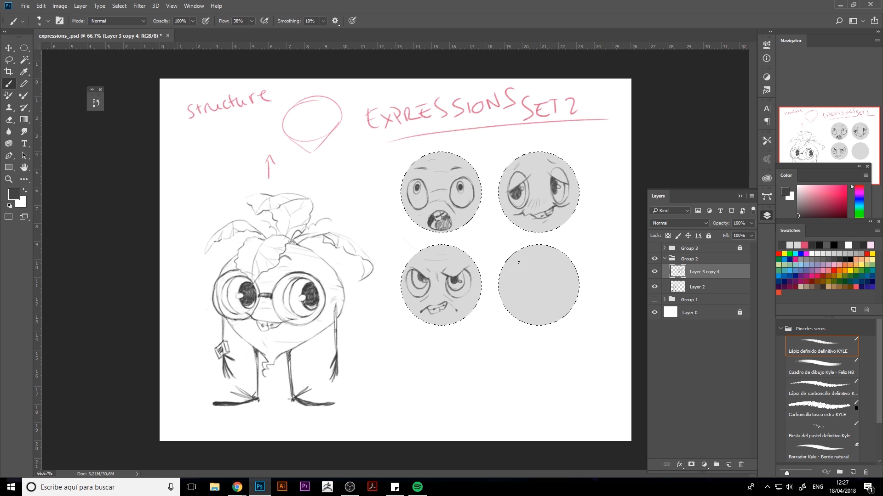
Draw a happy face on the lower-right circle with raised brows, oval eyes and a wide buck-toothed smile, and clear the selection
{"action": "left_click_drag", "start_coordinate": [550, 252], "coordinate": [559, 257]}
{"action": "mouse_move", "coordinate": [509, 275]}
{"action": "left_mouse_down"}
{"action": "mouse_move", "coordinate": [521, 265]}
{"action": "mouse_move", "coordinate": [511, 288]}
{"action": "mouse_move", "coordinate": [523, 294]}
{"action": "left_mouse_up"}
{"action": "key", "text": "ctrl+d"}
{"action": "mouse_move", "coordinate": [562, 269]}
{"action": "left_mouse_down"}
{"action": "mouse_move", "coordinate": [550, 285]}
{"action": "mouse_move", "coordinate": [567, 278]}
{"action": "mouse_move", "coordinate": [556, 266]}
{"action": "mouse_move", "coordinate": [562, 292]}
{"action": "left_mouse_up"}
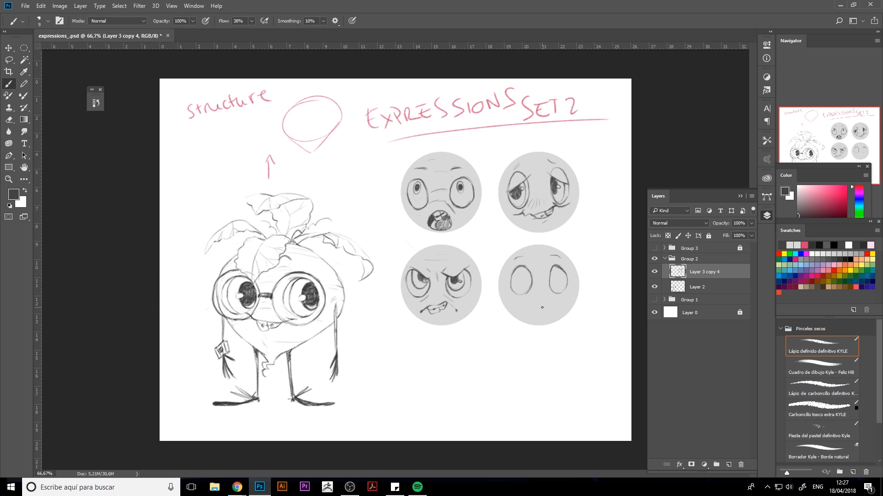
{"action": "mouse_move", "coordinate": [513, 292]}
{"action": "left_mouse_down"}
{"action": "mouse_move", "coordinate": [524, 276]}
{"action": "mouse_move", "coordinate": [516, 270]}
{"action": "mouse_move", "coordinate": [558, 272]}
{"action": "mouse_move", "coordinate": [554, 294]}
{"action": "mouse_move", "coordinate": [555, 267]}
{"action": "mouse_move", "coordinate": [562, 276]}
{"action": "mouse_move", "coordinate": [558, 289]}
{"action": "mouse_move", "coordinate": [512, 285]}
{"action": "mouse_move", "coordinate": [552, 283]}
{"action": "mouse_move", "coordinate": [550, 270]}
{"action": "mouse_move", "coordinate": [552, 280]}
{"action": "mouse_move", "coordinate": [512, 280]}
{"action": "left_mouse_up"}
{"action": "key", "text": "ctrl+z"}
{"action": "mouse_move", "coordinate": [520, 300]}
{"action": "left_mouse_down"}
{"action": "mouse_move", "coordinate": [562, 296]}
{"action": "mouse_move", "coordinate": [537, 306]}
{"action": "left_mouse_up"}
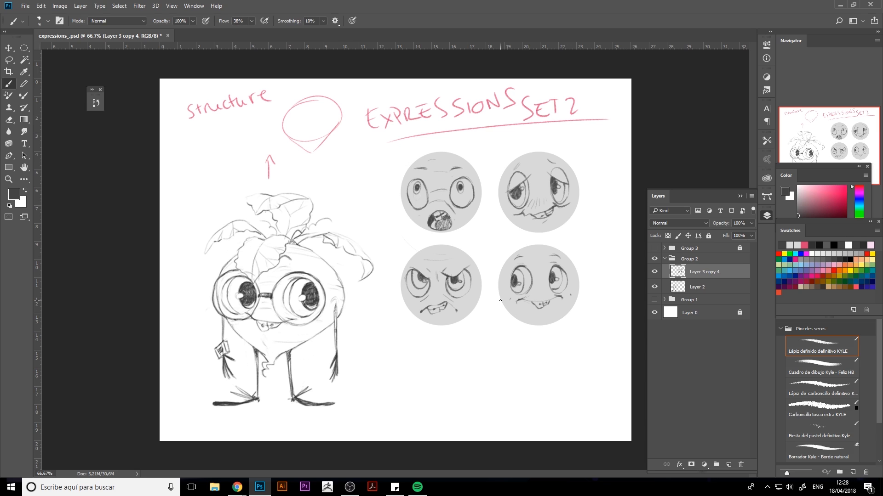
Add a handwritten note "arms x legs" with a curved arrow pointing at the character's arm
{"action": "left_click_drag", "start_coordinate": [386, 354], "coordinate": [346, 341]}
{"action": "mouse_move", "coordinate": [353, 340]}
{"action": "left_mouse_down"}
{"action": "mouse_move", "coordinate": [385, 340]}
{"action": "mouse_move", "coordinate": [395, 331]}
{"action": "mouse_move", "coordinate": [394, 358]}
{"action": "left_mouse_up"}
{"action": "left_click_drag", "start_coordinate": [400, 342], "coordinate": [419, 350]}
{"action": "left_click_drag", "start_coordinate": [425, 335], "coordinate": [420, 345]}
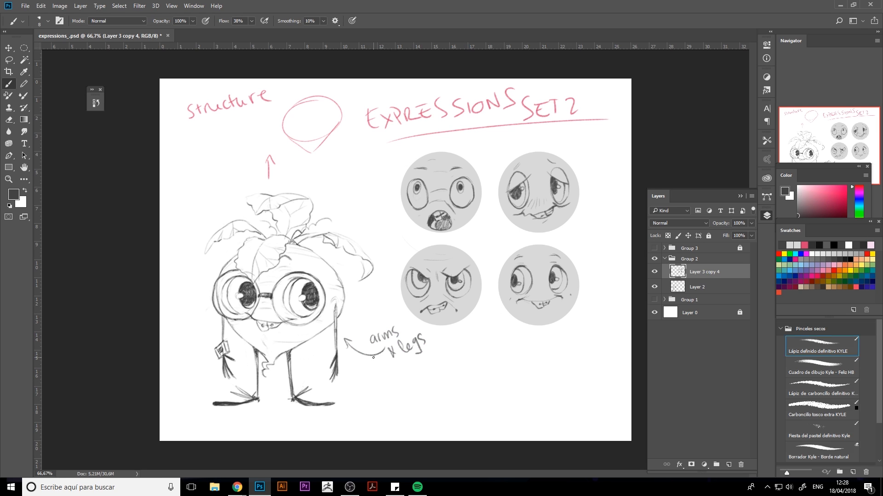
Sketch a small round head with large glasses, pupils and a pointed root chin below the lower-right circle
{"action": "mouse_move", "coordinate": [495, 339]}
{"action": "left_mouse_down"}
{"action": "mouse_move", "coordinate": [473, 350]}
{"action": "mouse_move", "coordinate": [477, 388]}
{"action": "mouse_move", "coordinate": [494, 400]}
{"action": "mouse_move", "coordinate": [481, 408]}
{"action": "mouse_move", "coordinate": [507, 400]}
{"action": "left_mouse_up"}
{"action": "key", "text": "ctrl+z"}
{"action": "mouse_move", "coordinate": [497, 336]}
{"action": "left_mouse_down"}
{"action": "mouse_move", "coordinate": [532, 358]}
{"action": "mouse_move", "coordinate": [531, 386]}
{"action": "mouse_move", "coordinate": [505, 400]}
{"action": "mouse_move", "coordinate": [538, 368]}
{"action": "mouse_move", "coordinate": [473, 386]}
{"action": "mouse_move", "coordinate": [492, 398]}
{"action": "mouse_move", "coordinate": [484, 408]}
{"action": "mouse_move", "coordinate": [503, 362]}
{"action": "mouse_move", "coordinate": [511, 363]}
{"action": "mouse_move", "coordinate": [495, 381]}
{"action": "mouse_move", "coordinate": [472, 375]}
{"action": "mouse_move", "coordinate": [509, 385]}
{"action": "mouse_move", "coordinate": [496, 376]}
{"action": "mouse_move", "coordinate": [502, 371]}
{"action": "mouse_move", "coordinate": [505, 387]}
{"action": "mouse_move", "coordinate": [496, 381]}
{"action": "mouse_move", "coordinate": [503, 388]}
{"action": "mouse_move", "coordinate": [493, 393]}
{"action": "mouse_move", "coordinate": [516, 386]}
{"action": "mouse_move", "coordinate": [512, 368]}
{"action": "mouse_move", "coordinate": [490, 378]}
{"action": "mouse_move", "coordinate": [502, 390]}
{"action": "mouse_move", "coordinate": [463, 373]}
{"action": "mouse_move", "coordinate": [483, 385]}
{"action": "left_mouse_up"}
{"action": "left_click_drag", "start_coordinate": [500, 382], "coordinate": [502, 380]}
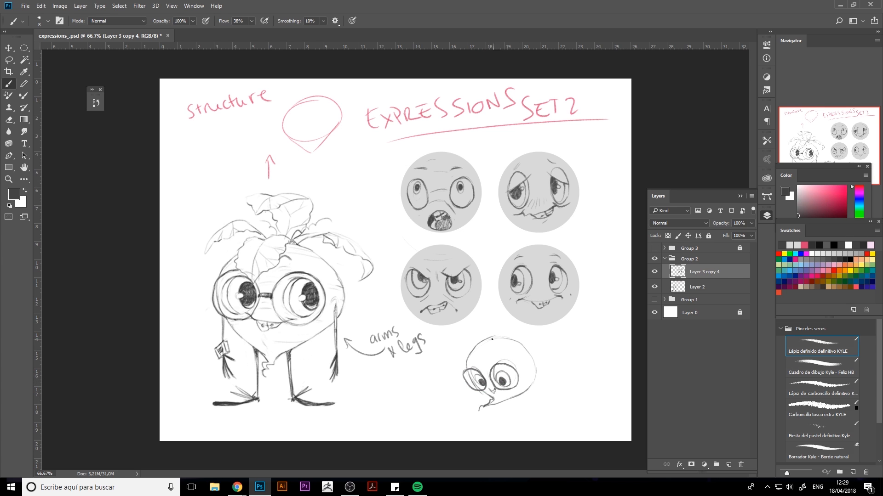
Complete the small character with leaves, an arm holding a magnifying glass, a second arm and walking legs
{"action": "mouse_move", "coordinate": [492, 339]}
{"action": "left_mouse_down"}
{"action": "mouse_move", "coordinate": [482, 370]}
{"action": "mouse_move", "coordinate": [496, 359]}
{"action": "mouse_move", "coordinate": [485, 316]}
{"action": "mouse_move", "coordinate": [476, 319]}
{"action": "mouse_move", "coordinate": [496, 339]}
{"action": "left_mouse_up"}
{"action": "mouse_move", "coordinate": [535, 366]}
{"action": "left_mouse_down"}
{"action": "mouse_move", "coordinate": [528, 389]}
{"action": "mouse_move", "coordinate": [475, 410]}
{"action": "mouse_move", "coordinate": [495, 402]}
{"action": "mouse_move", "coordinate": [512, 415]}
{"action": "left_mouse_up"}
{"action": "key", "text": "ctrl+alt+z"}
{"action": "key", "text": "ctrl+alt+z"}
{"action": "key", "text": "ctrl+alt+z"}
{"action": "mouse_move", "coordinate": [451, 399]}
{"action": "left_mouse_down"}
{"action": "mouse_move", "coordinate": [449, 383]}
{"action": "mouse_move", "coordinate": [470, 411]}
{"action": "left_mouse_up"}
{"action": "mouse_move", "coordinate": [533, 373]}
{"action": "left_mouse_down"}
{"action": "mouse_move", "coordinate": [515, 397]}
{"action": "mouse_move", "coordinate": [534, 424]}
{"action": "mouse_move", "coordinate": [491, 410]}
{"action": "mouse_move", "coordinate": [484, 422]}
{"action": "mouse_move", "coordinate": [492, 423]}
{"action": "mouse_move", "coordinate": [480, 422]}
{"action": "mouse_move", "coordinate": [531, 424]}
{"action": "left_mouse_up"}
{"action": "mouse_move", "coordinate": [499, 339]}
{"action": "left_mouse_down"}
{"action": "mouse_move", "coordinate": [543, 349]}
{"action": "mouse_move", "coordinate": [472, 336]}
{"action": "mouse_move", "coordinate": [467, 345]}
{"action": "mouse_move", "coordinate": [488, 339]}
{"action": "left_mouse_up"}
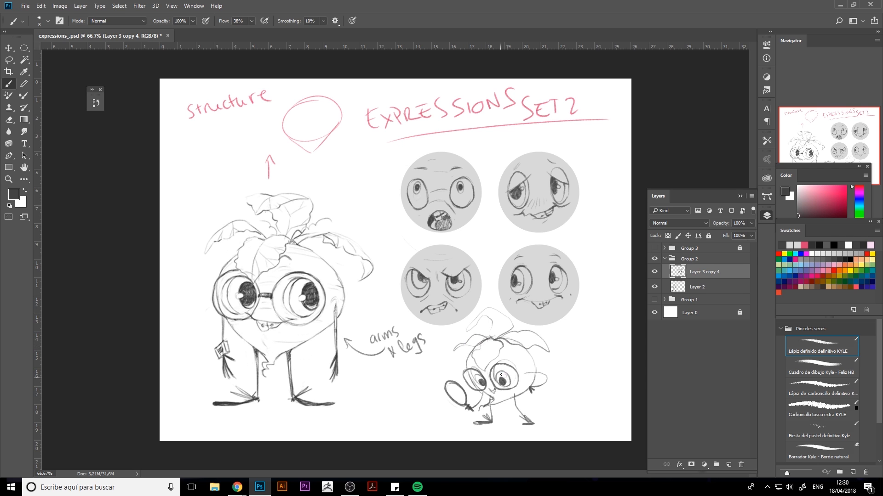
{"action": "left_click_drag", "start_coordinate": [493, 374], "coordinate": [518, 379]}
{"action": "mouse_move", "coordinate": [449, 386]}
{"action": "left_mouse_down"}
{"action": "mouse_move", "coordinate": [463, 408]}
{"action": "mouse_move", "coordinate": [453, 399]}
{"action": "left_mouse_up"}
{"action": "left_click_drag", "start_coordinate": [496, 396], "coordinate": [509, 397]}
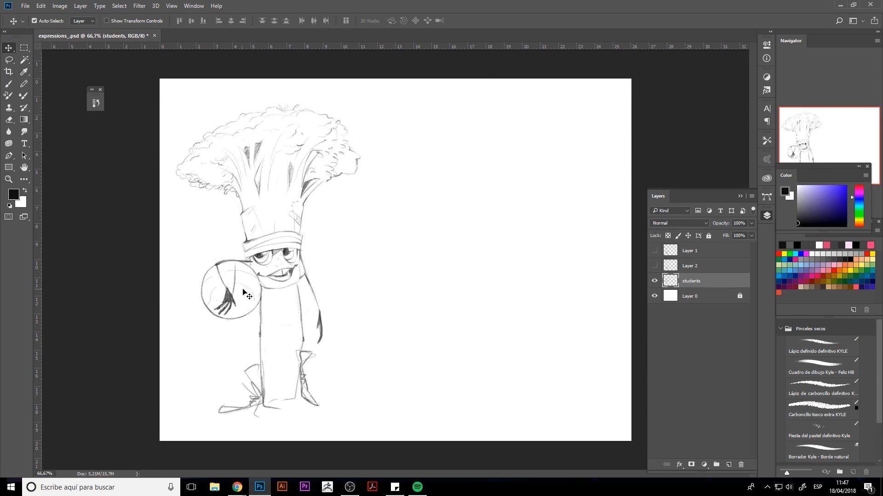
Choose the Feliz HB drawing brush and put the students layer, Layer 2 and Layer 1 each into a group of its own
{"action": "key", "text": "b"}
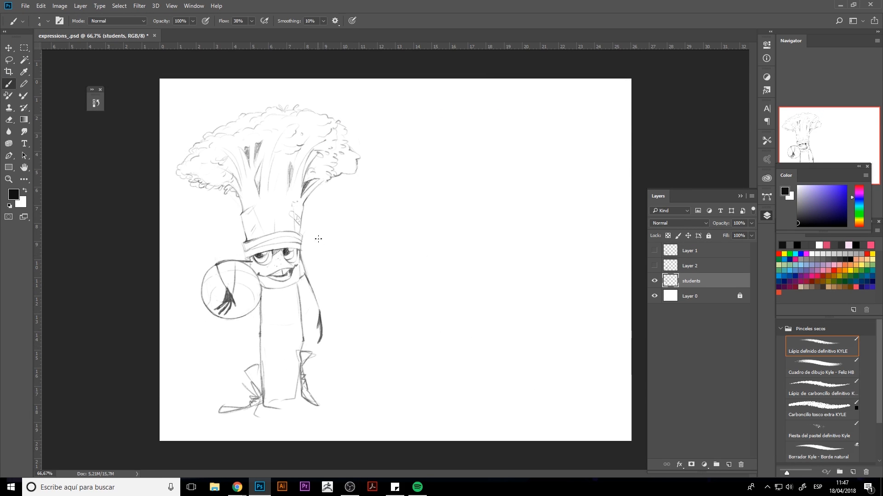
{"action": "left_click", "coordinate": [816, 366]}
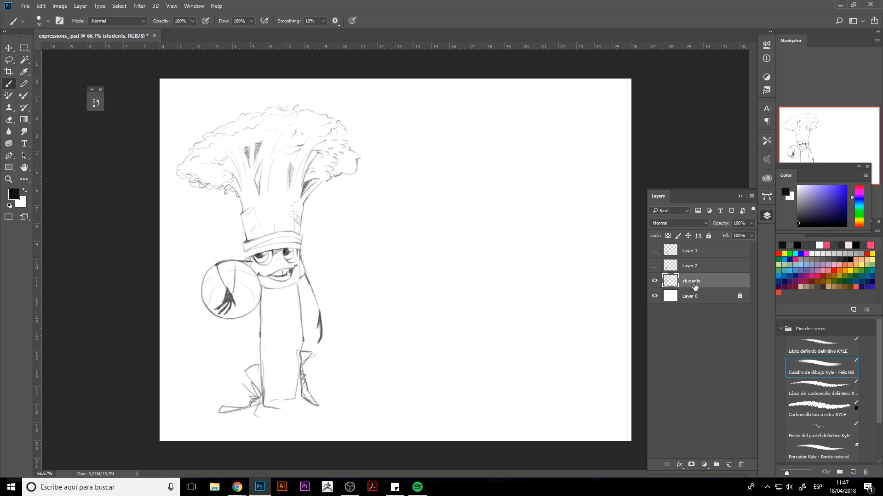
{"action": "left_click", "coordinate": [716, 465]}
{"action": "left_click_drag", "start_coordinate": [692, 291], "coordinate": [655, 248]}
{"action": "left_click", "coordinate": [697, 269]}
{"action": "left_click", "coordinate": [716, 465]}
{"action": "left_click", "coordinate": [697, 252]}
{"action": "left_click", "coordinate": [716, 465]}
Collapse and lock Group 3 and Group 2
{"action": "left_click", "coordinate": [665, 248]}
{"action": "left_click", "coordinate": [665, 258]}
{"action": "key", "text": "ctrl+/"}
{"action": "left_click", "coordinate": [688, 259]}
{"action": "key", "text": "ctrl+/"}
Add a layer named "expres" above students in Group 1 and choose the Lápiz definido definitivo KYLE brush in dark grey
{"action": "left_click", "coordinate": [699, 283]}
{"action": "left_click", "coordinate": [729, 465]}
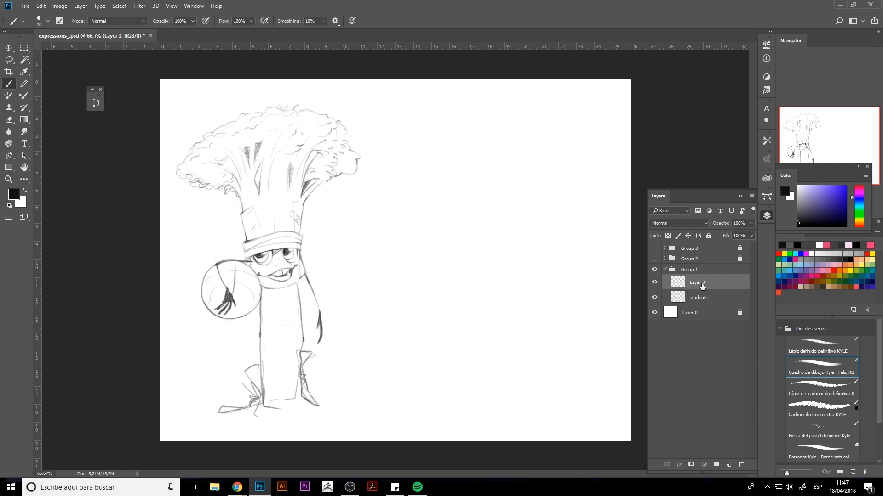
{"action": "double_click", "coordinate": [702, 285]}
{"action": "type", "text": "expres"}
{"action": "key", "text": "Return"}
{"action": "key", "text": "F7"}
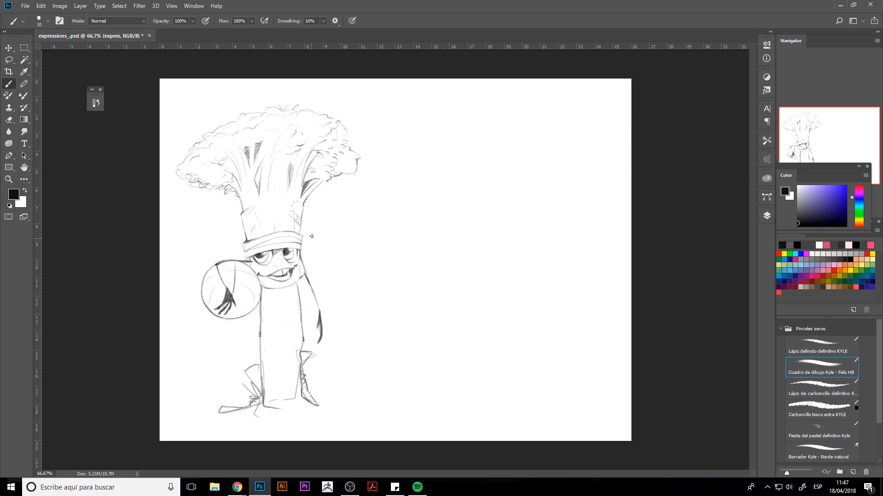
{"action": "left_click", "coordinate": [821, 345]}
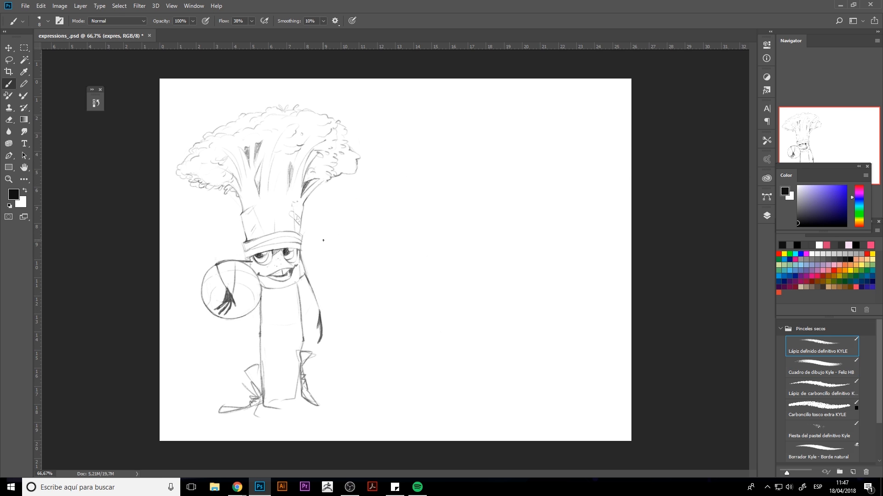
{"action": "left_click", "coordinate": [852, 248]}
{"action": "mouse_move", "coordinate": [321, 258]}
{"action": "left_mouse_down"}
{"action": "mouse_move", "coordinate": [382, 195]}
{"action": "mouse_move", "coordinate": [385, 207]}
{"action": "left_mouse_up"}
{"action": "mouse_move", "coordinate": [381, 135]}
{"action": "left_mouse_down"}
{"action": "mouse_move", "coordinate": [386, 173]}
{"action": "mouse_move", "coordinate": [449, 176]}
{"action": "mouse_move", "coordinate": [444, 135]}
{"action": "left_mouse_up"}
{"action": "left_click_drag", "start_coordinate": [440, 134], "coordinate": [441, 180]}
{"action": "key", "text": "e"}
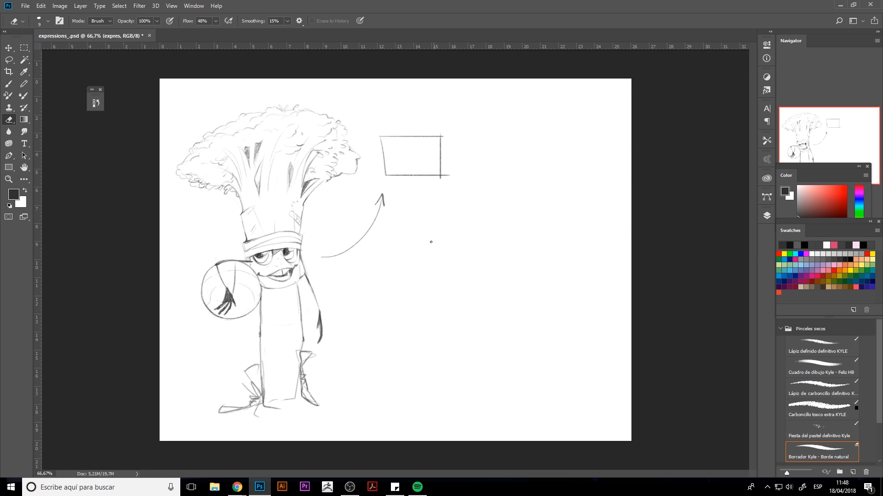
{"action": "key", "text": "bracketright"}
{"action": "key", "text": "bracketright"}
{"action": "key", "text": "bracketright"}
{"action": "key", "text": "bracketright"}
{"action": "key", "text": "bracketright"}
{"action": "key", "text": "bracketright"}
{"action": "key", "text": "bracketright"}
{"action": "key", "text": "bracketright"}
{"action": "key", "text": "bracketright"}
{"action": "mouse_move", "coordinate": [382, 138]}
{"action": "left_mouse_down"}
{"action": "mouse_move", "coordinate": [385, 181]}
{"action": "mouse_move", "coordinate": [387, 161]}
{"action": "mouse_move", "coordinate": [440, 138]}
{"action": "left_mouse_up"}
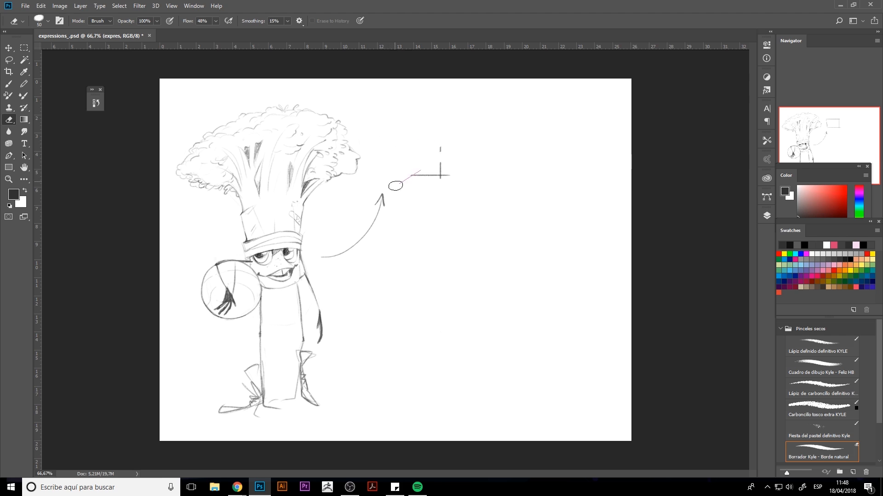
{"action": "left_click_drag", "start_coordinate": [394, 184], "coordinate": [444, 178]}
{"action": "left_click_drag", "start_coordinate": [373, 213], "coordinate": [321, 258]}
Handwrite the title "EXPRESSION SET" beside the broccoli's head and underline it
{"action": "key", "text": "b"}
{"action": "left_click_drag", "start_coordinate": [385, 115], "coordinate": [385, 129]}
{"action": "mouse_move", "coordinate": [385, 117]}
{"action": "left_mouse_down"}
{"action": "mouse_move", "coordinate": [396, 129]}
{"action": "mouse_move", "coordinate": [404, 118]}
{"action": "left_mouse_up"}
{"action": "mouse_move", "coordinate": [407, 125]}
{"action": "left_mouse_down"}
{"action": "mouse_move", "coordinate": [413, 115]}
{"action": "mouse_move", "coordinate": [511, 118]}
{"action": "mouse_move", "coordinate": [545, 105]}
{"action": "left_mouse_up"}
{"action": "left_click_drag", "start_coordinate": [367, 134], "coordinate": [584, 133]}
{"action": "key", "text": "ctrl+z"}
{"action": "left_click_drag", "start_coordinate": [373, 132], "coordinate": [535, 127]}
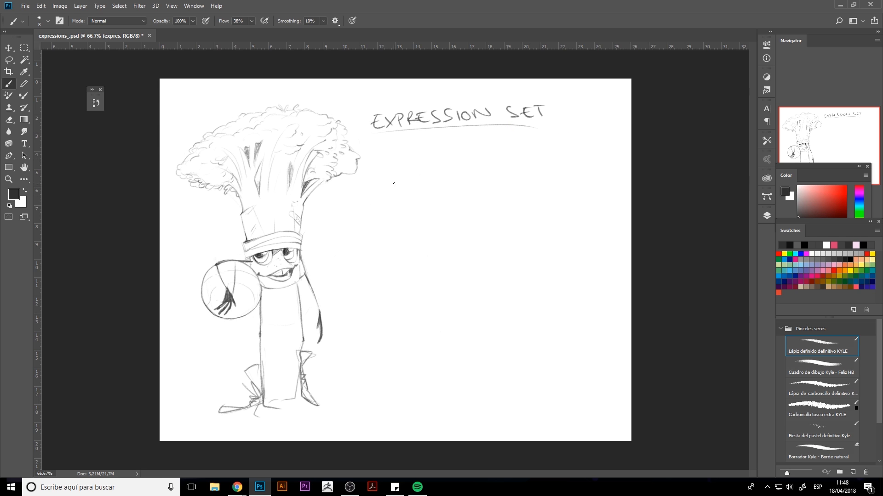
Draw a rectangle under the title and sketch a surprised face in it with wide eyes, nose dots and a downturned mouth
{"action": "mouse_move", "coordinate": [390, 204]}
{"action": "left_mouse_down"}
{"action": "mouse_move", "coordinate": [387, 161]}
{"action": "mouse_move", "coordinate": [435, 155]}
{"action": "mouse_move", "coordinate": [456, 174]}
{"action": "mouse_move", "coordinate": [458, 203]}
{"action": "left_mouse_up"}
{"action": "left_click_drag", "start_coordinate": [390, 202], "coordinate": [458, 202]}
{"action": "left_click_drag", "start_coordinate": [455, 152], "coordinate": [424, 154]}
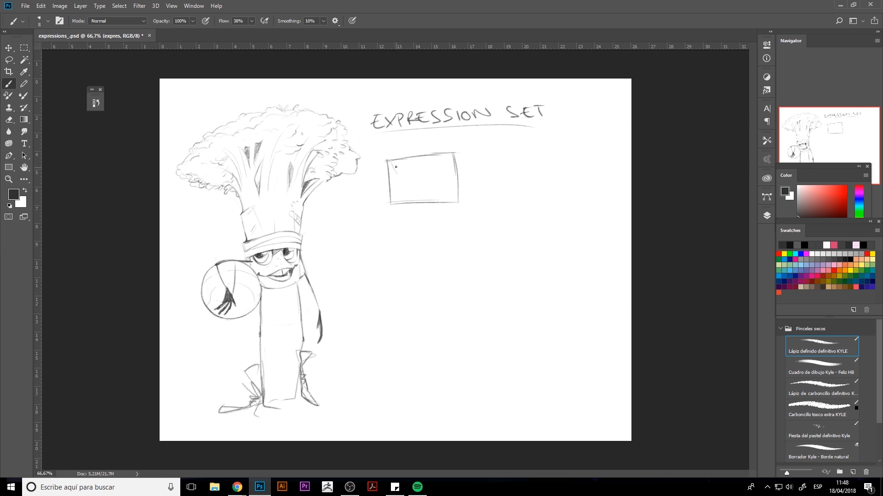
{"action": "mouse_move", "coordinate": [391, 161]}
{"action": "left_mouse_down"}
{"action": "mouse_move", "coordinate": [411, 159]}
{"action": "mouse_move", "coordinate": [402, 176]}
{"action": "mouse_move", "coordinate": [405, 165]}
{"action": "left_mouse_up"}
{"action": "left_click_drag", "start_coordinate": [434, 185], "coordinate": [456, 197]}
{"action": "mouse_move", "coordinate": [390, 161]}
{"action": "left_mouse_down"}
{"action": "mouse_move", "coordinate": [434, 152]}
{"action": "mouse_move", "coordinate": [437, 172]}
{"action": "mouse_move", "coordinate": [448, 168]}
{"action": "mouse_move", "coordinate": [441, 163]}
{"action": "left_mouse_up"}
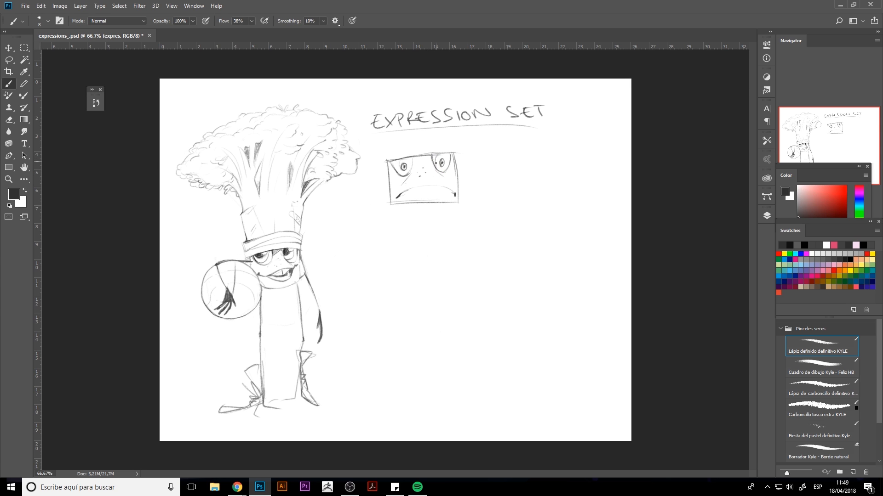
{"action": "mouse_move", "coordinate": [417, 197]}
{"action": "left_mouse_down"}
{"action": "mouse_move", "coordinate": [440, 197]}
{"action": "mouse_move", "coordinate": [418, 186]}
{"action": "left_mouse_up"}
{"action": "key", "text": "e"}
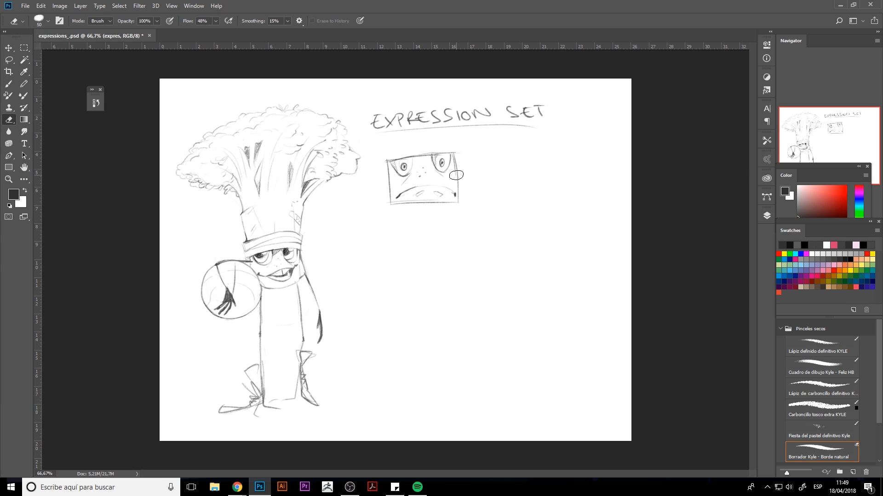
{"action": "key", "text": "b"}
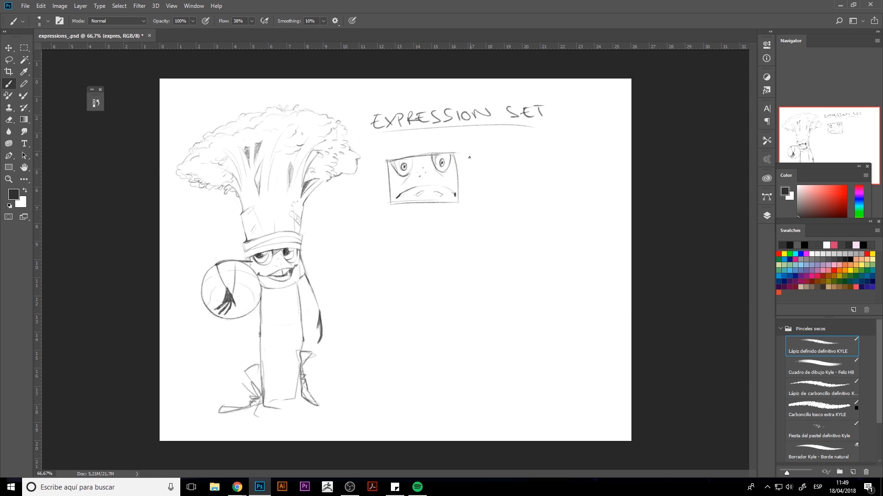
Draw a second rectangle beside the first face and erase the line overshooting its lower corner
{"action": "mouse_move", "coordinate": [469, 154]}
{"action": "left_mouse_down"}
{"action": "mouse_move", "coordinate": [472, 204]}
{"action": "mouse_move", "coordinate": [550, 202]}
{"action": "left_mouse_up"}
{"action": "mouse_move", "coordinate": [469, 154]}
{"action": "left_mouse_down"}
{"action": "mouse_move", "coordinate": [538, 152]}
{"action": "mouse_move", "coordinate": [536, 202]}
{"action": "left_mouse_up"}
{"action": "key", "text": "e"}
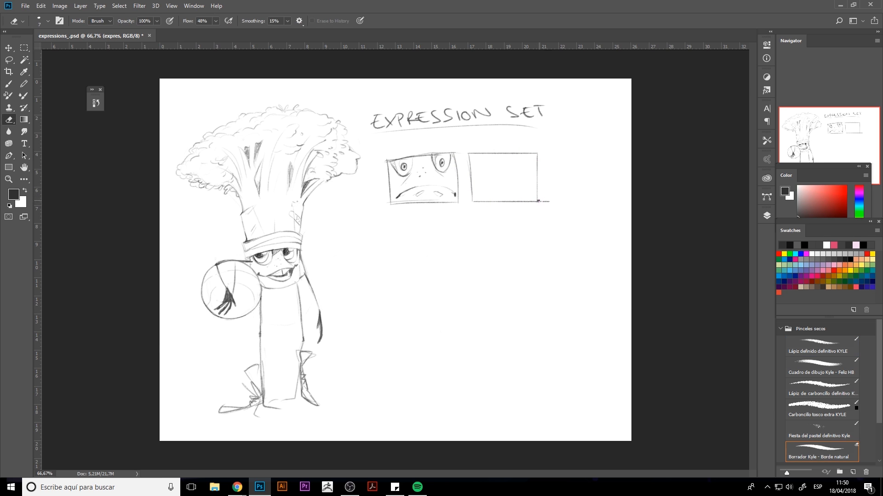
{"action": "key", "text": "b"}
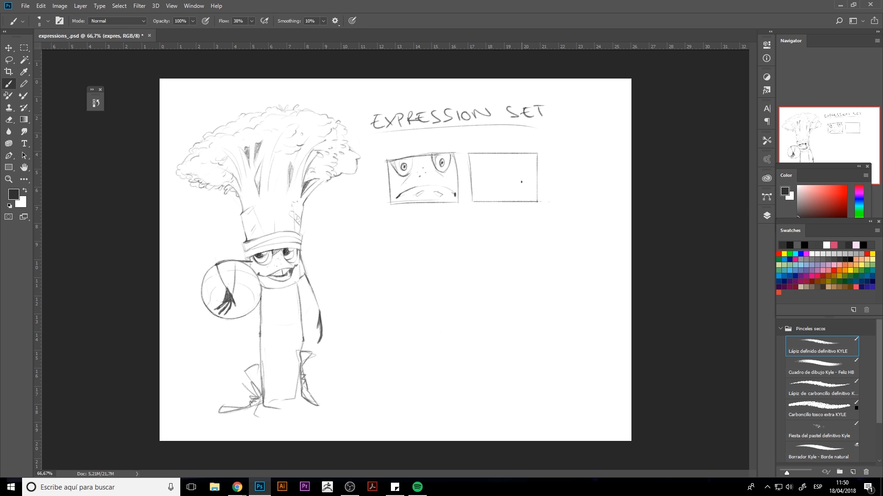
Draw an in-love face in the second rectangle with droopy lidded eyes, a wavy smile and a raised brow line replacing the upper edge
{"action": "left_click_drag", "start_coordinate": [519, 181], "coordinate": [482, 190]}
{"action": "mouse_move", "coordinate": [497, 154]}
{"action": "left_mouse_down"}
{"action": "mouse_move", "coordinate": [474, 164]}
{"action": "mouse_move", "coordinate": [487, 174]}
{"action": "mouse_move", "coordinate": [473, 162]}
{"action": "mouse_move", "coordinate": [482, 173]}
{"action": "mouse_move", "coordinate": [474, 164]}
{"action": "mouse_move", "coordinate": [495, 165]}
{"action": "mouse_move", "coordinate": [481, 168]}
{"action": "mouse_move", "coordinate": [489, 160]}
{"action": "left_mouse_up"}
{"action": "key", "text": "e"}
{"action": "key", "text": "b"}
{"action": "key", "text": "e"}
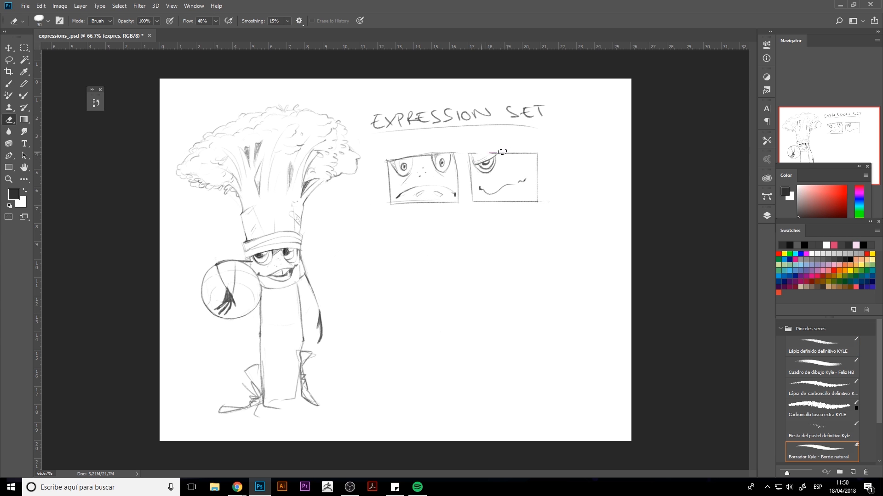
{"action": "key", "text": "b"}
{"action": "mouse_move", "coordinate": [474, 154]}
{"action": "left_mouse_down"}
{"action": "mouse_move", "coordinate": [511, 144]}
{"action": "mouse_move", "coordinate": [529, 153]}
{"action": "mouse_move", "coordinate": [517, 156]}
{"action": "mouse_move", "coordinate": [533, 154]}
{"action": "mouse_move", "coordinate": [517, 165]}
{"action": "left_mouse_up"}
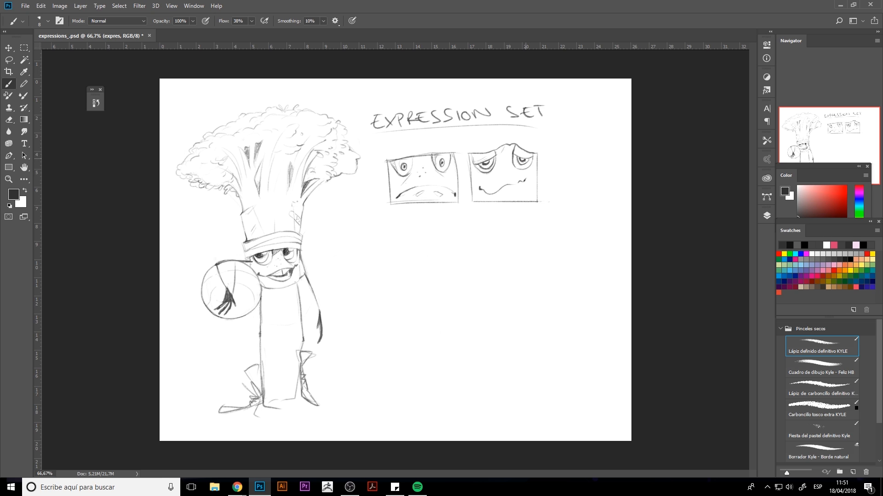
{"action": "left_click_drag", "start_coordinate": [515, 168], "coordinate": [529, 173]}
{"action": "left_click_drag", "start_coordinate": [516, 151], "coordinate": [529, 174]}
Reshape the top of the first face into two arched brows, erasing the straight upper edge between them
{"action": "mouse_move", "coordinate": [417, 152]}
{"action": "left_mouse_down"}
{"action": "mouse_move", "coordinate": [390, 162]}
{"action": "mouse_move", "coordinate": [432, 146]}
{"action": "mouse_move", "coordinate": [454, 154]}
{"action": "left_mouse_up"}
{"action": "key", "text": "e"}
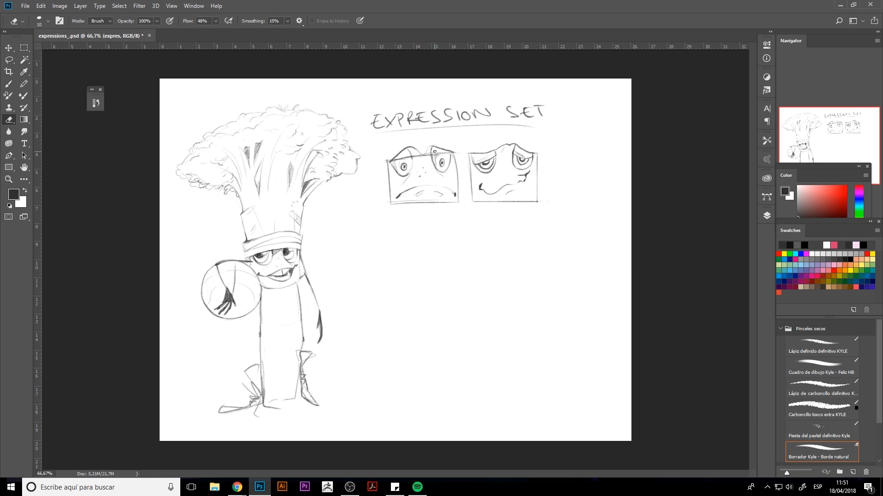
{"action": "left_click_drag", "start_coordinate": [424, 156], "coordinate": [407, 156]}
{"action": "key", "text": "b"}
{"action": "left_click_drag", "start_coordinate": [434, 150], "coordinate": [418, 155]}
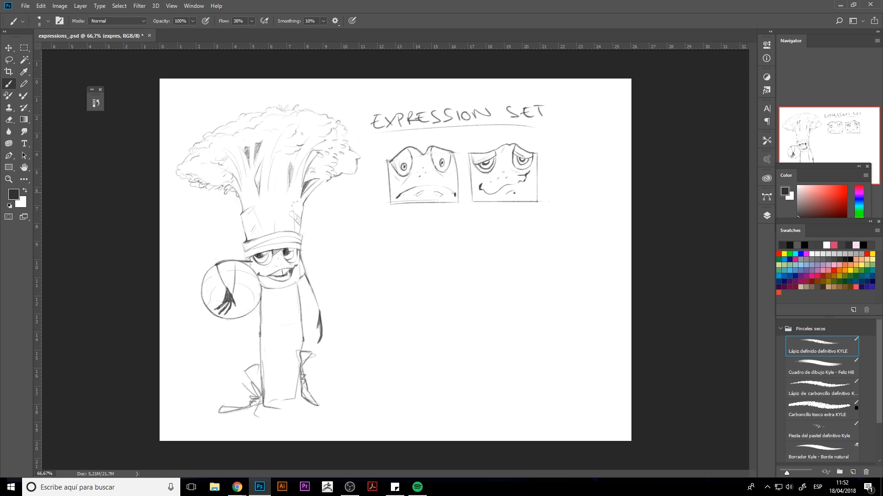
Draw a third rectangle below the first face and erase the lines overshooting its corners
{"action": "mouse_move", "coordinate": [391, 214]}
{"action": "left_mouse_down"}
{"action": "mouse_move", "coordinate": [391, 270]}
{"action": "mouse_move", "coordinate": [404, 213]}
{"action": "mouse_move", "coordinate": [460, 212]}
{"action": "left_mouse_up"}
{"action": "left_click_drag", "start_coordinate": [391, 267], "coordinate": [467, 267]}
{"action": "key", "text": "ctrl+z"}
{"action": "left_click_drag", "start_coordinate": [459, 212], "coordinate": [464, 270]}
{"action": "key", "text": "e"}
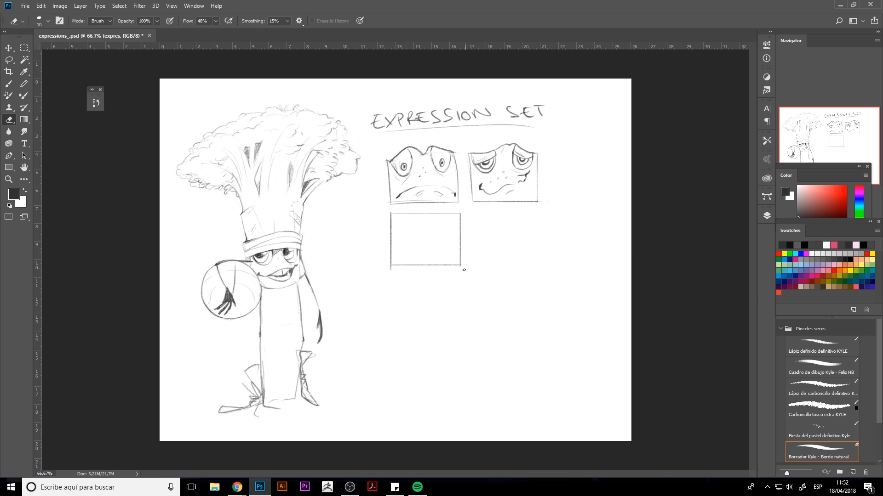
{"action": "key", "text": "b"}
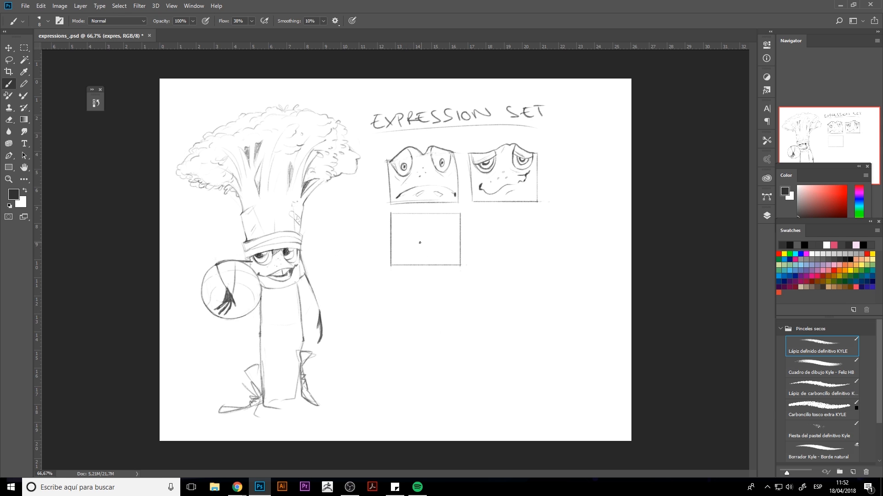
Draw an angry face in the third rectangle with a shaded shouting mouth, V-shaped brows, glaring eyes and wrinkles
{"action": "mouse_move", "coordinate": [441, 254]}
{"action": "left_mouse_down"}
{"action": "mouse_move", "coordinate": [421, 239]}
{"action": "mouse_move", "coordinate": [402, 260]}
{"action": "mouse_move", "coordinate": [449, 257]}
{"action": "mouse_move", "coordinate": [420, 248]}
{"action": "mouse_move", "coordinate": [440, 249]}
{"action": "mouse_move", "coordinate": [409, 261]}
{"action": "mouse_move", "coordinate": [447, 256]}
{"action": "mouse_move", "coordinate": [422, 253]}
{"action": "mouse_move", "coordinate": [437, 254]}
{"action": "left_mouse_up"}
{"action": "mouse_move", "coordinate": [421, 255]}
{"action": "left_mouse_down"}
{"action": "mouse_move", "coordinate": [439, 256]}
{"action": "mouse_move", "coordinate": [413, 258]}
{"action": "mouse_move", "coordinate": [411, 248]}
{"action": "mouse_move", "coordinate": [403, 259]}
{"action": "mouse_move", "coordinate": [439, 256]}
{"action": "left_mouse_up"}
{"action": "mouse_move", "coordinate": [392, 213]}
{"action": "left_mouse_down"}
{"action": "mouse_move", "coordinate": [429, 226]}
{"action": "mouse_move", "coordinate": [456, 214]}
{"action": "left_mouse_up"}
{"action": "mouse_move", "coordinate": [394, 218]}
{"action": "left_mouse_down"}
{"action": "mouse_move", "coordinate": [413, 234]}
{"action": "mouse_move", "coordinate": [417, 224]}
{"action": "mouse_move", "coordinate": [454, 225]}
{"action": "left_mouse_up"}
{"action": "key", "text": "e"}
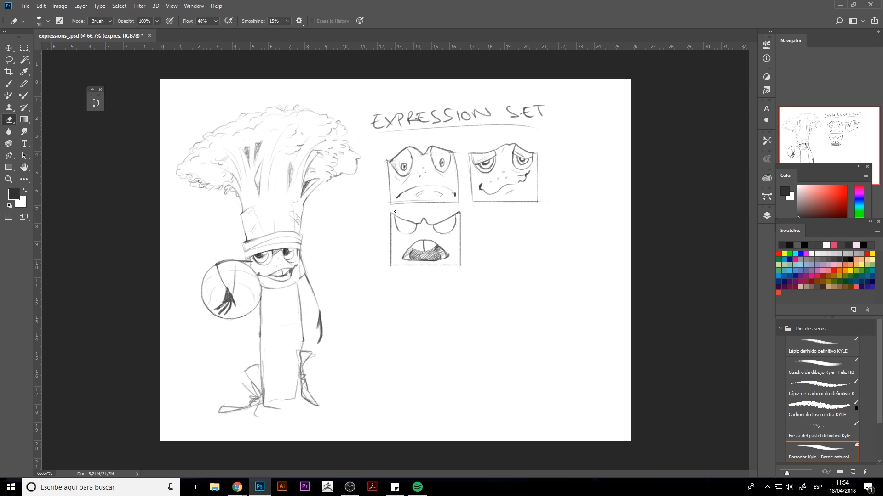
{"action": "key", "text": "b"}
{"action": "left_click_drag", "start_coordinate": [401, 219], "coordinate": [441, 224]}
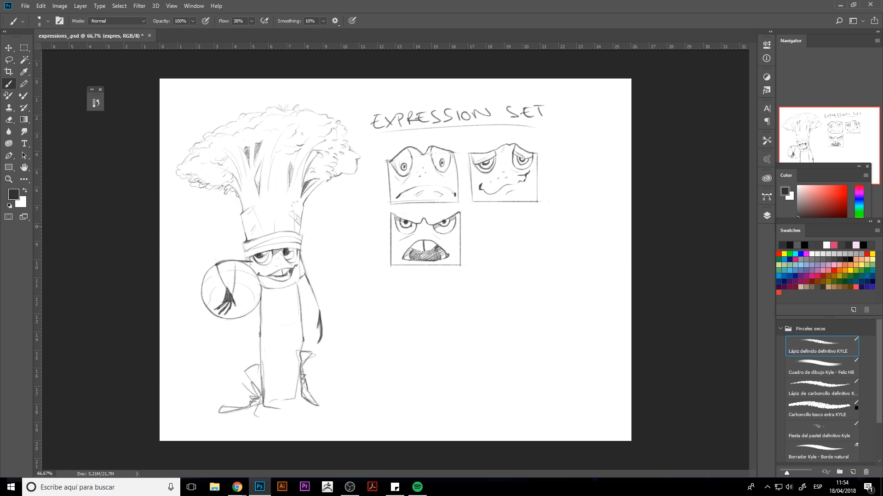
{"action": "left_click_drag", "start_coordinate": [432, 234], "coordinate": [444, 241]}
Draw a fourth rectangle and label the four boxes "surprised", "angry", "in love" and "happy" with small arrows
{"action": "mouse_move", "coordinate": [470, 212]}
{"action": "left_mouse_down"}
{"action": "mouse_move", "coordinate": [472, 266]}
{"action": "mouse_move", "coordinate": [536, 263]}
{"action": "mouse_move", "coordinate": [518, 212]}
{"action": "mouse_move", "coordinate": [538, 213]}
{"action": "mouse_move", "coordinate": [539, 266]}
{"action": "left_mouse_up"}
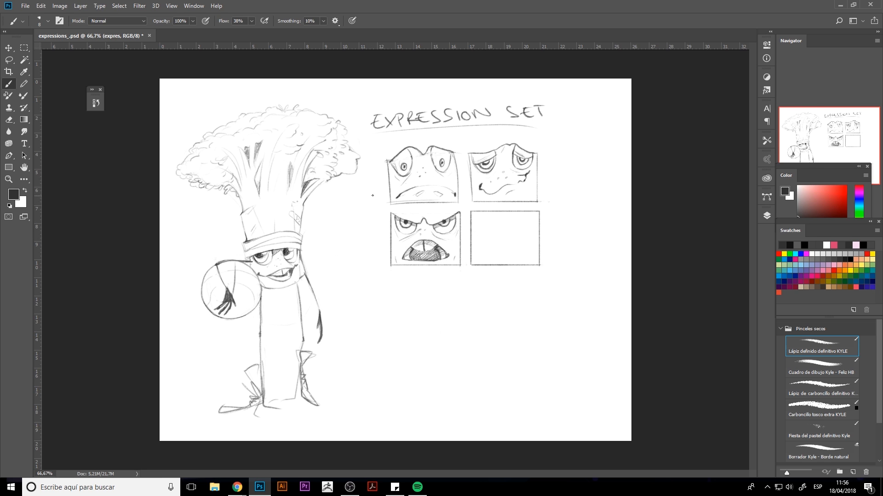
{"action": "mouse_move", "coordinate": [376, 194]}
{"action": "left_mouse_down"}
{"action": "mouse_move", "coordinate": [382, 203]}
{"action": "mouse_move", "coordinate": [363, 188]}
{"action": "mouse_move", "coordinate": [384, 165]}
{"action": "left_mouse_up"}
{"action": "mouse_move", "coordinate": [382, 248]}
{"action": "left_mouse_down"}
{"action": "mouse_move", "coordinate": [365, 224]}
{"action": "mouse_move", "coordinate": [367, 236]}
{"action": "left_mouse_up"}
{"action": "left_click_drag", "start_coordinate": [541, 169], "coordinate": [549, 157]}
{"action": "left_click_drag", "start_coordinate": [547, 159], "coordinate": [571, 146]}
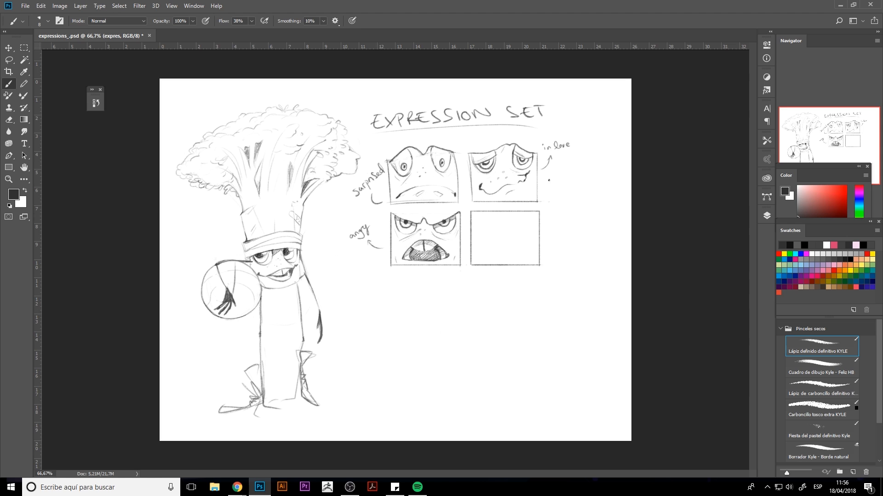
{"action": "mouse_move", "coordinate": [542, 216]}
{"action": "left_mouse_down"}
{"action": "mouse_move", "coordinate": [573, 205]}
{"action": "mouse_move", "coordinate": [574, 216]}
{"action": "left_mouse_up"}
Draw a happy face in the fourth rectangle with half-lidded round eyes at the upper edge and a wide closed smile
{"action": "mouse_move", "coordinate": [475, 214]}
{"action": "left_mouse_down"}
{"action": "mouse_move", "coordinate": [497, 216]}
{"action": "mouse_move", "coordinate": [524, 229]}
{"action": "mouse_move", "coordinate": [524, 232]}
{"action": "left_mouse_up"}
{"action": "mouse_move", "coordinate": [480, 212]}
{"action": "left_mouse_down"}
{"action": "mouse_move", "coordinate": [521, 226]}
{"action": "mouse_move", "coordinate": [517, 214]}
{"action": "left_mouse_up"}
{"action": "key", "text": "e"}
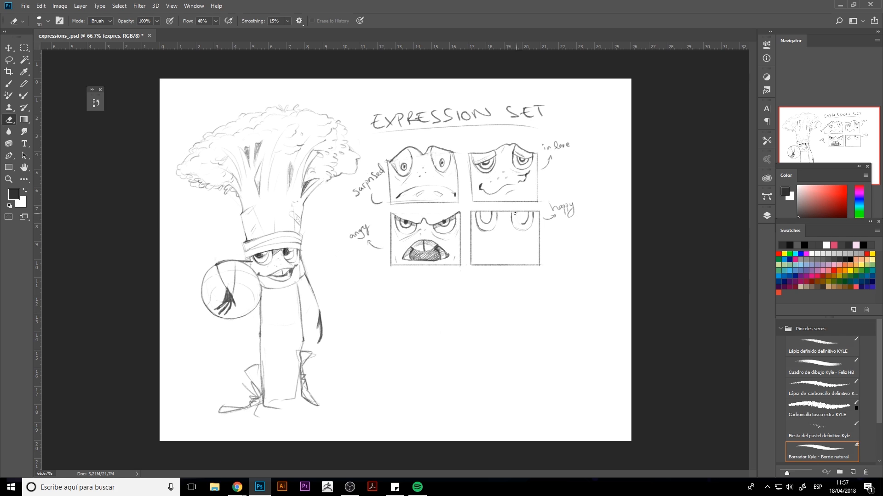
{"action": "key", "text": "b"}
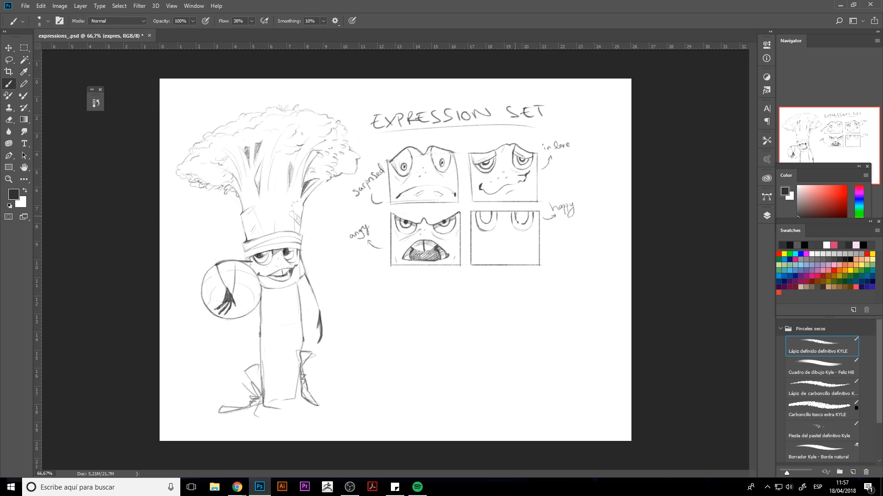
{"action": "mouse_move", "coordinate": [522, 218]}
{"action": "left_mouse_down"}
{"action": "mouse_move", "coordinate": [476, 215]}
{"action": "mouse_move", "coordinate": [531, 212]}
{"action": "left_mouse_up"}
{"action": "mouse_move", "coordinate": [476, 238]}
{"action": "left_mouse_down"}
{"action": "mouse_move", "coordinate": [488, 247]}
{"action": "mouse_move", "coordinate": [533, 236]}
{"action": "left_mouse_up"}
{"action": "left_click_drag", "start_coordinate": [478, 237], "coordinate": [491, 233]}
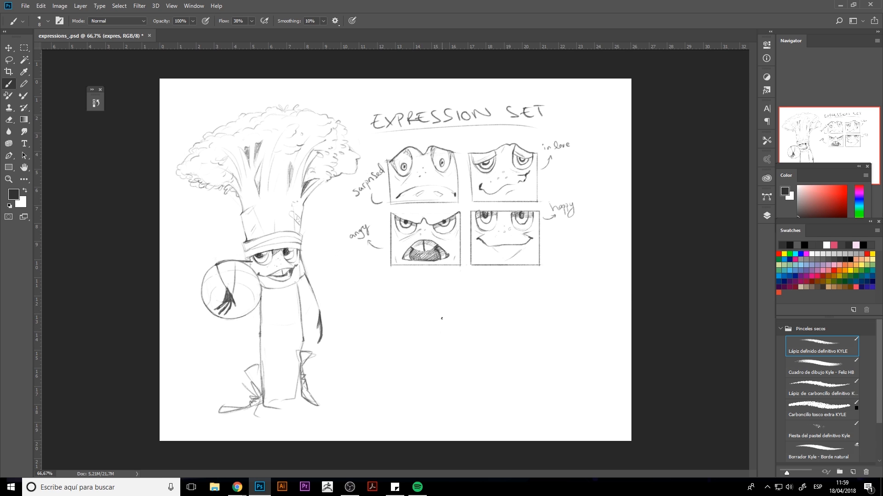
Draw a curved arrow from the broccoli character towards the space below the expression boxes and write the heading "STRUCTURE" there
{"action": "left_click_drag", "start_coordinate": [327, 286], "coordinate": [375, 331]}
{"action": "mouse_move", "coordinate": [394, 293]}
{"action": "left_mouse_down"}
{"action": "mouse_move", "coordinate": [387, 301]}
{"action": "mouse_move", "coordinate": [445, 297]}
{"action": "left_mouse_up"}
{"action": "left_click_drag", "start_coordinate": [447, 289], "coordinate": [453, 297]}
{"action": "left_click_drag", "start_coordinate": [448, 288], "coordinate": [454, 288]}
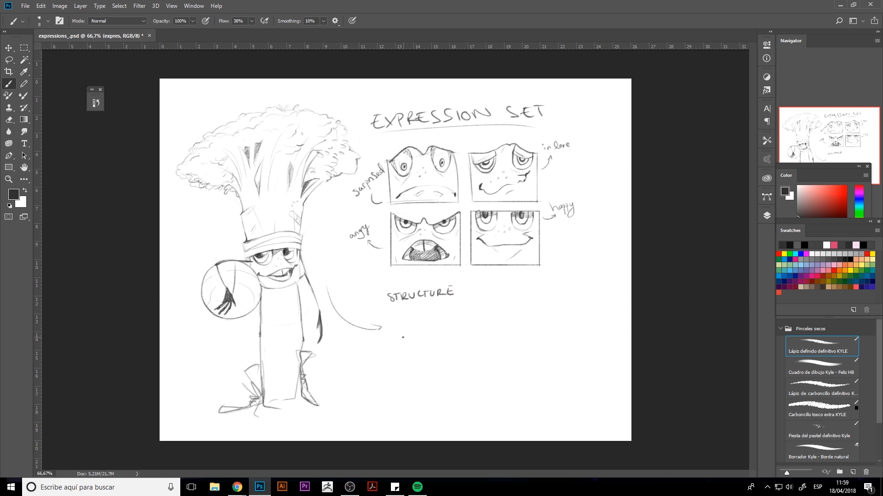
Sketch a simplified figure with a wide block head and tapered trunk below the heading, and add the note "QUITE SIMPLE"
{"action": "mouse_move", "coordinate": [398, 320]}
{"action": "left_mouse_down"}
{"action": "mouse_move", "coordinate": [403, 343]}
{"action": "mouse_move", "coordinate": [393, 319]}
{"action": "mouse_move", "coordinate": [447, 339]}
{"action": "left_mouse_up"}
{"action": "left_click_drag", "start_coordinate": [394, 319], "coordinate": [455, 314]}
{"action": "mouse_move", "coordinate": [457, 314]}
{"action": "left_mouse_down"}
{"action": "mouse_move", "coordinate": [460, 337]}
{"action": "mouse_move", "coordinate": [424, 370]}
{"action": "left_mouse_up"}
{"action": "left_click_drag", "start_coordinate": [426, 372], "coordinate": [442, 372]}
{"action": "left_click_drag", "start_coordinate": [440, 339], "coordinate": [438, 372]}
{"action": "left_click_drag", "start_coordinate": [417, 341], "coordinate": [425, 373]}
{"action": "left_click_drag", "start_coordinate": [442, 335], "coordinate": [438, 370]}
{"action": "mouse_move", "coordinate": [460, 296]}
{"action": "left_mouse_down"}
{"action": "mouse_move", "coordinate": [481, 298]}
{"action": "mouse_move", "coordinate": [474, 309]}
{"action": "mouse_move", "coordinate": [489, 310]}
{"action": "left_mouse_up"}
Give the simplified figure thin stick arms and legs, erasing the first arm attempt and redrawing both arms from the lower trunk
{"action": "mouse_move", "coordinate": [422, 353]}
{"action": "left_mouse_down"}
{"action": "mouse_move", "coordinate": [390, 380]}
{"action": "mouse_move", "coordinate": [427, 405]}
{"action": "mouse_move", "coordinate": [409, 425]}
{"action": "left_mouse_up"}
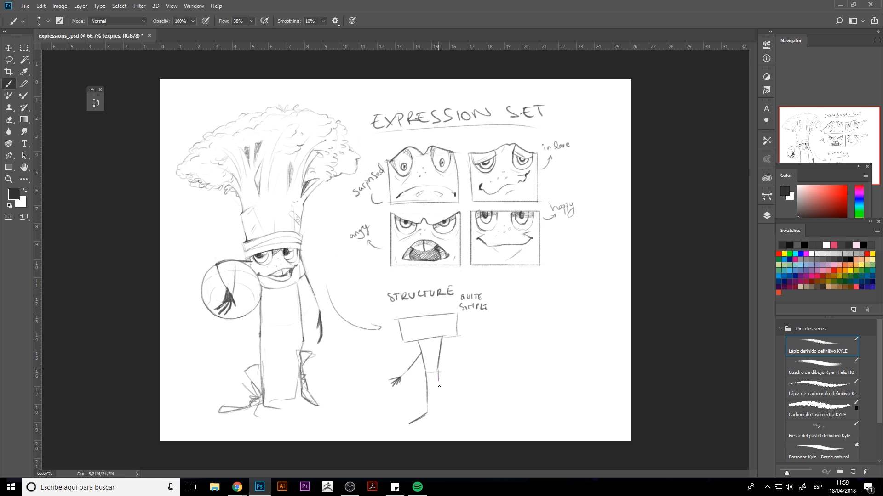
{"action": "left_click_drag", "start_coordinate": [440, 374], "coordinate": [451, 423]}
{"action": "mouse_move", "coordinate": [442, 351]}
{"action": "left_mouse_down"}
{"action": "mouse_move", "coordinate": [456, 383]}
{"action": "mouse_move", "coordinate": [466, 377]}
{"action": "left_mouse_up"}
{"action": "key", "text": "e"}
{"action": "mouse_move", "coordinate": [393, 386]}
{"action": "left_mouse_down"}
{"action": "mouse_move", "coordinate": [418, 356]}
{"action": "mouse_move", "coordinate": [443, 357]}
{"action": "mouse_move", "coordinate": [456, 361]}
{"action": "mouse_move", "coordinate": [464, 381]}
{"action": "left_mouse_up"}
{"action": "key", "text": "b"}
{"action": "left_click_drag", "start_coordinate": [423, 359], "coordinate": [439, 357]}
{"action": "mouse_move", "coordinate": [427, 363]}
{"action": "left_mouse_down"}
{"action": "mouse_move", "coordinate": [439, 362]}
{"action": "mouse_move", "coordinate": [407, 394]}
{"action": "left_mouse_up"}
{"action": "mouse_move", "coordinate": [438, 366]}
{"action": "left_mouse_down"}
{"action": "mouse_move", "coordinate": [412, 392]}
{"action": "mouse_move", "coordinate": [454, 392]}
{"action": "left_mouse_up"}
{"action": "key", "text": "ctrl+z"}
Label the simplified figure's limbs "arms" with a small curved arrow and add hands to both arms
{"action": "left_click_drag", "start_coordinate": [380, 371], "coordinate": [393, 384]}
{"action": "mouse_move", "coordinate": [386, 387]}
{"action": "left_mouse_down"}
{"action": "mouse_move", "coordinate": [394, 383]}
{"action": "mouse_move", "coordinate": [379, 363]}
{"action": "left_mouse_up"}
{"action": "left_click_drag", "start_coordinate": [381, 363], "coordinate": [389, 350]}
{"action": "left_click_drag", "start_coordinate": [407, 390], "coordinate": [401, 395]}
{"action": "mouse_move", "coordinate": [408, 392]}
{"action": "left_mouse_down"}
{"action": "mouse_move", "coordinate": [404, 398]}
{"action": "mouse_move", "coordinate": [461, 396]}
{"action": "left_mouse_up"}
{"action": "mouse_move", "coordinate": [455, 390]}
{"action": "left_mouse_down"}
{"action": "mouse_move", "coordinate": [458, 400]}
{"action": "mouse_move", "coordinate": [462, 390]}
{"action": "left_mouse_up"}
Draw a horizontal arrow from the simplified figure to a new sketch of the broccoli tilted in a dynamic pose with its ball
{"action": "left_click_drag", "start_coordinate": [454, 354], "coordinate": [487, 354]}
{"action": "left_click_drag", "start_coordinate": [488, 354], "coordinate": [481, 359]}
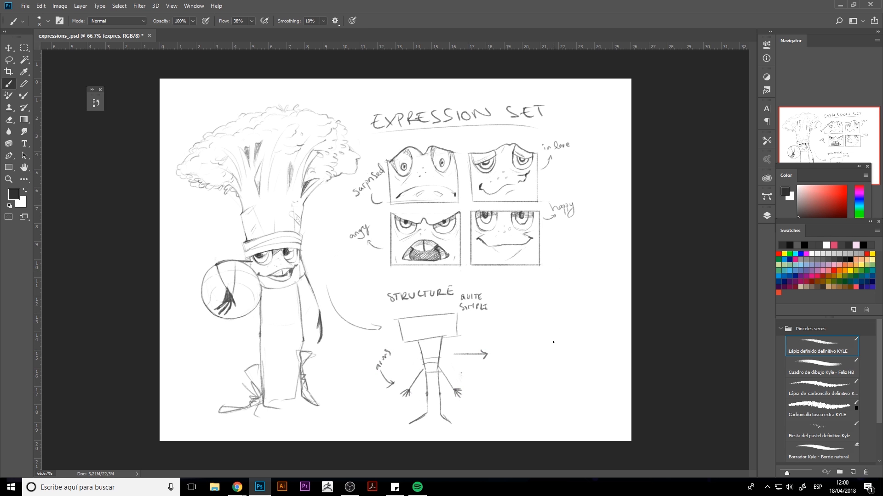
{"action": "mouse_move", "coordinate": [557, 279]}
{"action": "left_mouse_down"}
{"action": "mouse_move", "coordinate": [529, 289]}
{"action": "mouse_move", "coordinate": [514, 312]}
{"action": "left_mouse_up"}
{"action": "left_click_drag", "start_coordinate": [588, 293], "coordinate": [549, 278]}
{"action": "left_click_drag", "start_coordinate": [509, 332], "coordinate": [562, 356]}
{"action": "left_click_drag", "start_coordinate": [589, 302], "coordinate": [581, 350]}
{"action": "mouse_move", "coordinate": [574, 318]}
{"action": "left_mouse_down"}
{"action": "mouse_move", "coordinate": [576, 342]}
{"action": "mouse_move", "coordinate": [557, 347]}
{"action": "mouse_move", "coordinate": [557, 331]}
{"action": "mouse_move", "coordinate": [566, 376]}
{"action": "left_mouse_up"}
{"action": "mouse_move", "coordinate": [582, 335]}
{"action": "left_mouse_down"}
{"action": "mouse_move", "coordinate": [584, 378]}
{"action": "mouse_move", "coordinate": [564, 385]}
{"action": "mouse_move", "coordinate": [585, 383]}
{"action": "left_mouse_up"}
{"action": "mouse_move", "coordinate": [565, 368]}
{"action": "left_mouse_down"}
{"action": "mouse_move", "coordinate": [567, 381]}
{"action": "mouse_move", "coordinate": [583, 361]}
{"action": "mouse_move", "coordinate": [579, 392]}
{"action": "mouse_move", "coordinate": [596, 388]}
{"action": "left_mouse_up"}
{"action": "mouse_move", "coordinate": [595, 389]}
{"action": "left_mouse_down"}
{"action": "mouse_move", "coordinate": [606, 382]}
{"action": "mouse_move", "coordinate": [599, 407]}
{"action": "mouse_move", "coordinate": [616, 407]}
{"action": "mouse_move", "coordinate": [601, 427]}
{"action": "mouse_move", "coordinate": [540, 380]}
{"action": "mouse_move", "coordinate": [535, 404]}
{"action": "mouse_move", "coordinate": [541, 382]}
{"action": "mouse_move", "coordinate": [607, 417]}
{"action": "mouse_move", "coordinate": [593, 434]}
{"action": "left_mouse_up"}
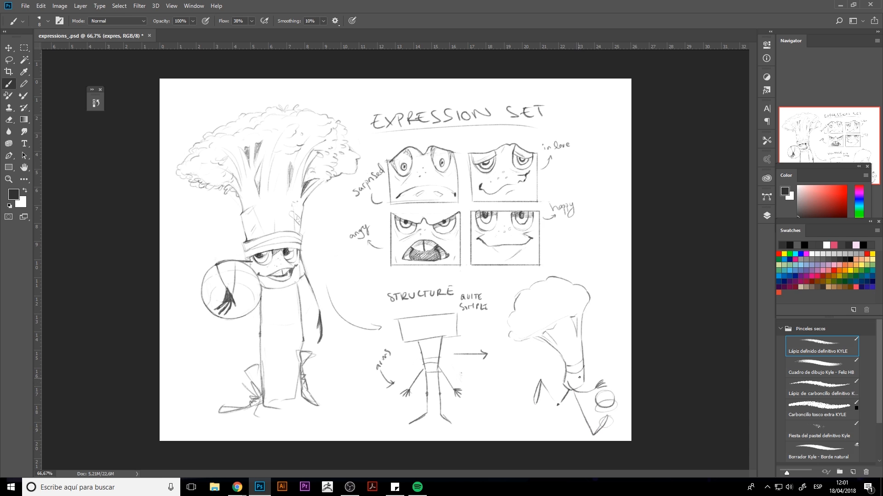
{"action": "mouse_move", "coordinate": [566, 364]}
{"action": "left_mouse_down"}
{"action": "mouse_move", "coordinate": [557, 373]}
{"action": "mouse_move", "coordinate": [566, 381]}
{"action": "mouse_move", "coordinate": [582, 375]}
{"action": "left_mouse_up"}
Outline the posed broccoli's crown as a tilted block and its trunk as a tapered shape in pink
{"action": "left_click", "coordinate": [834, 245]}
{"action": "mouse_move", "coordinate": [513, 326]}
{"action": "left_mouse_down"}
{"action": "mouse_move", "coordinate": [524, 337]}
{"action": "mouse_move", "coordinate": [578, 309]}
{"action": "left_mouse_up"}
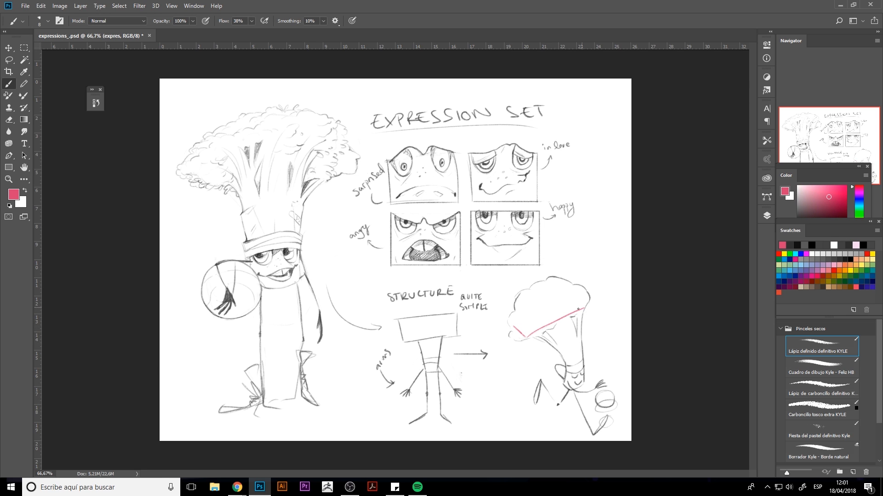
{"action": "left_click_drag", "start_coordinate": [509, 322], "coordinate": [580, 295]}
{"action": "left_click_drag", "start_coordinate": [539, 339], "coordinate": [568, 388]}
{"action": "key", "text": "ctrl+z"}
{"action": "left_click_drag", "start_coordinate": [540, 339], "coordinate": [582, 386]}
{"action": "left_click_drag", "start_coordinate": [577, 313], "coordinate": [583, 383]}
{"action": "left_click_drag", "start_coordinate": [488, 383], "coordinate": [494, 399]}
{"action": "mouse_move", "coordinate": [484, 372]}
{"action": "left_mouse_down"}
{"action": "mouse_move", "coordinate": [492, 389]}
{"action": "mouse_move", "coordinate": [495, 360]}
{"action": "mouse_move", "coordinate": [502, 376]}
{"action": "mouse_move", "coordinate": [507, 366]}
{"action": "mouse_move", "coordinate": [502, 384]}
{"action": "mouse_move", "coordinate": [517, 367]}
{"action": "mouse_move", "coordinate": [497, 400]}
{"action": "left_mouse_up"}
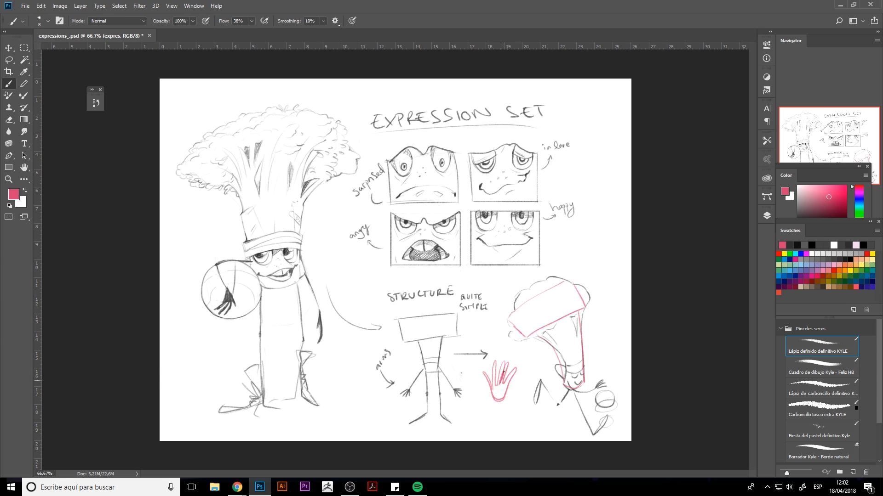
{"action": "key", "text": "ctrl+alt+z"}
{"action": "key", "text": "ctrl+alt+z"}
{"action": "key", "text": "ctrl+alt+z"}
{"action": "key", "text": "ctrl+alt+z"}
{"action": "key", "text": "ctrl+alt+z"}
{"action": "key", "text": "ctrl+alt+z"}
{"action": "key", "text": "ctrl+alt+z"}
{"action": "key", "text": "ctrl+alt+z"}
{"action": "key", "text": "ctrl+alt+z"}
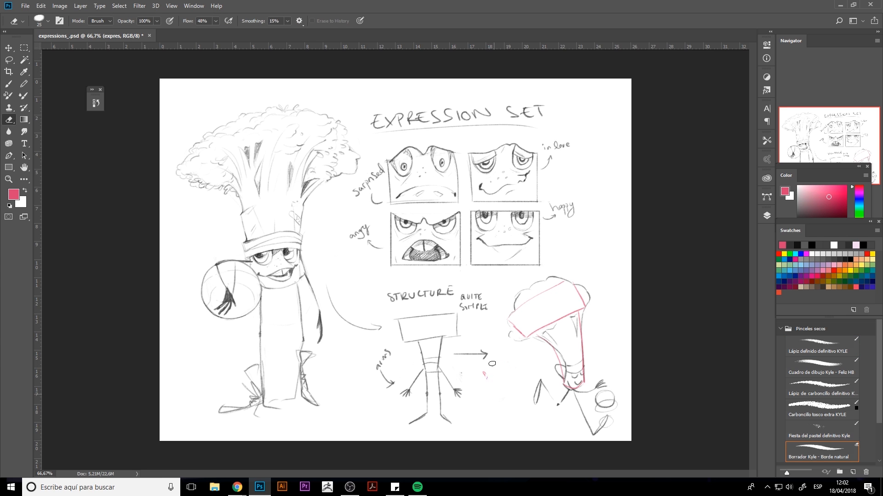
Write the pink note "simplify all shapes" between the simplified figure and the posed broccoli
{"action": "mouse_move", "coordinate": [474, 379]}
{"action": "left_mouse_down"}
{"action": "mouse_move", "coordinate": [529, 365]}
{"action": "mouse_move", "coordinate": [523, 383]}
{"action": "mouse_move", "coordinate": [500, 398]}
{"action": "mouse_move", "coordinate": [511, 419]}
{"action": "mouse_move", "coordinate": [522, 404]}
{"action": "left_mouse_up"}
{"action": "key", "text": "ctrl+alt+z"}
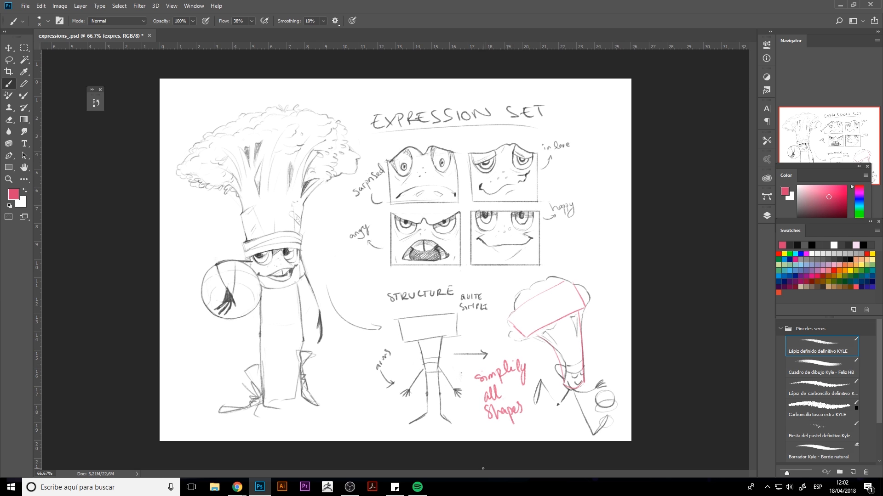